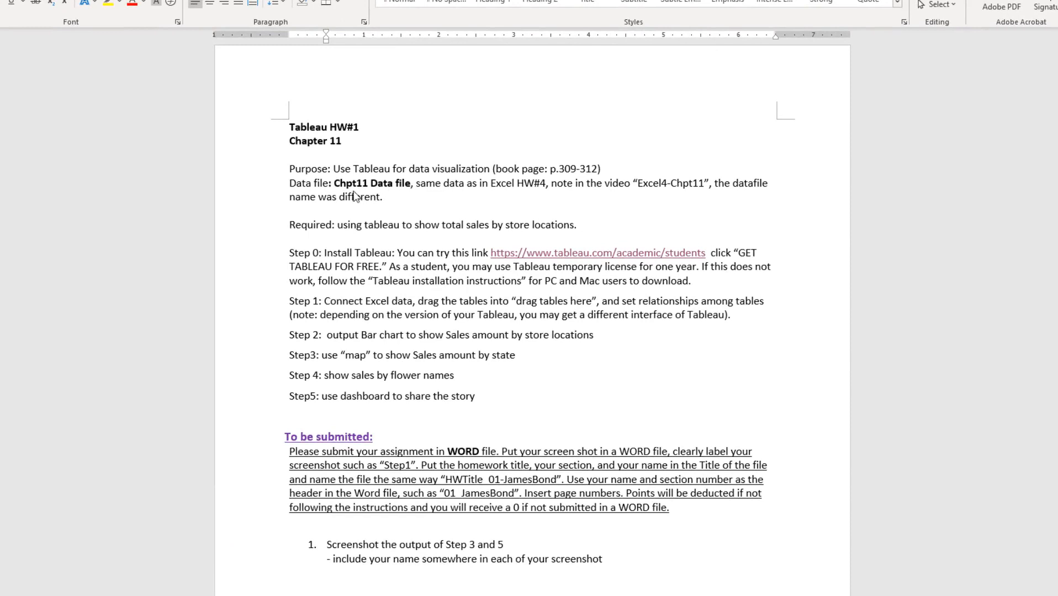
Step: Shorten the data file name in the homework instructions to "Ch11 Data file"
drag(324, 172, 413, 190)
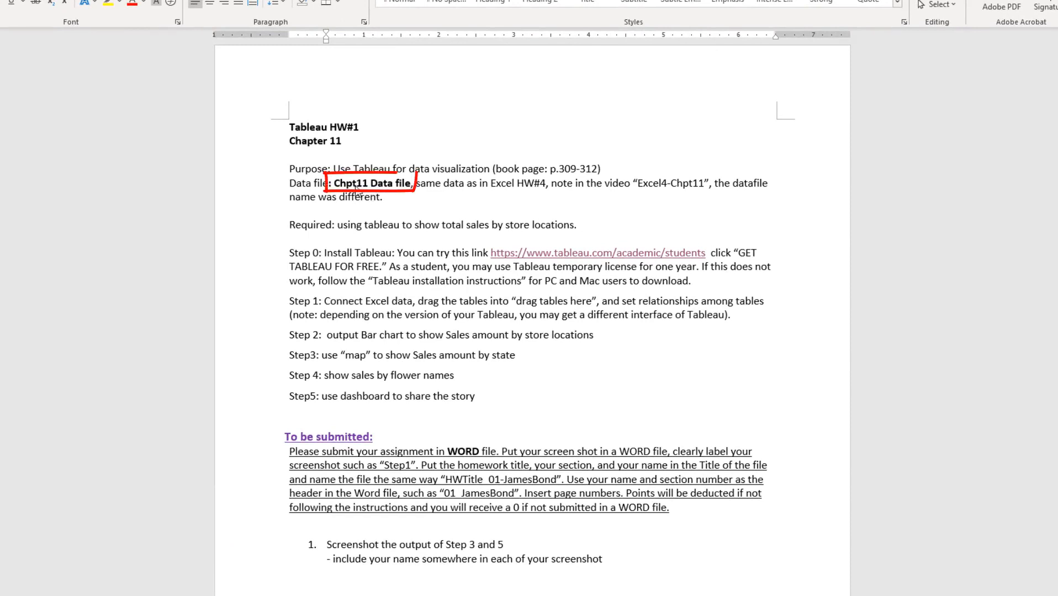
click(358, 184)
key(BackSpace)
key(BackSpace)
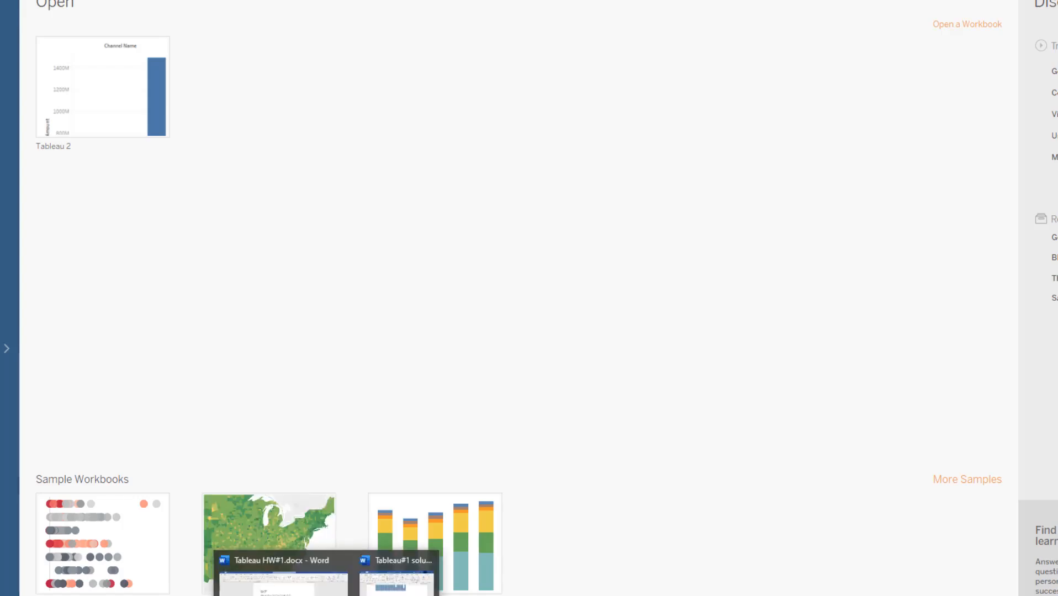
Step: Check the homework document in Word, switch back to Tableau and connect to the Excel workbook Data Analytics Demo Original.xlsx
click(287, 574)
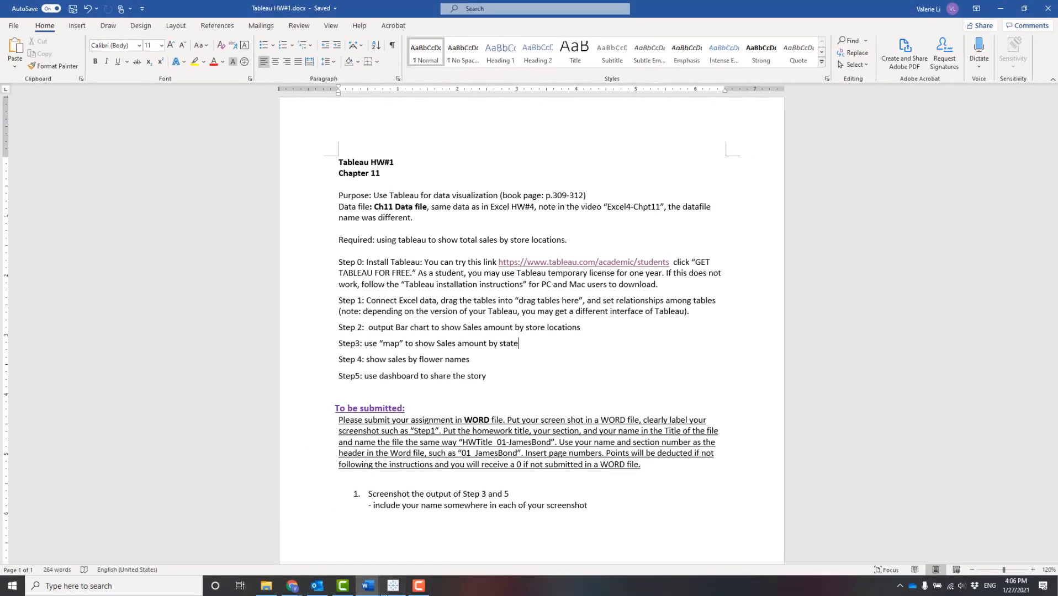
click(393, 586)
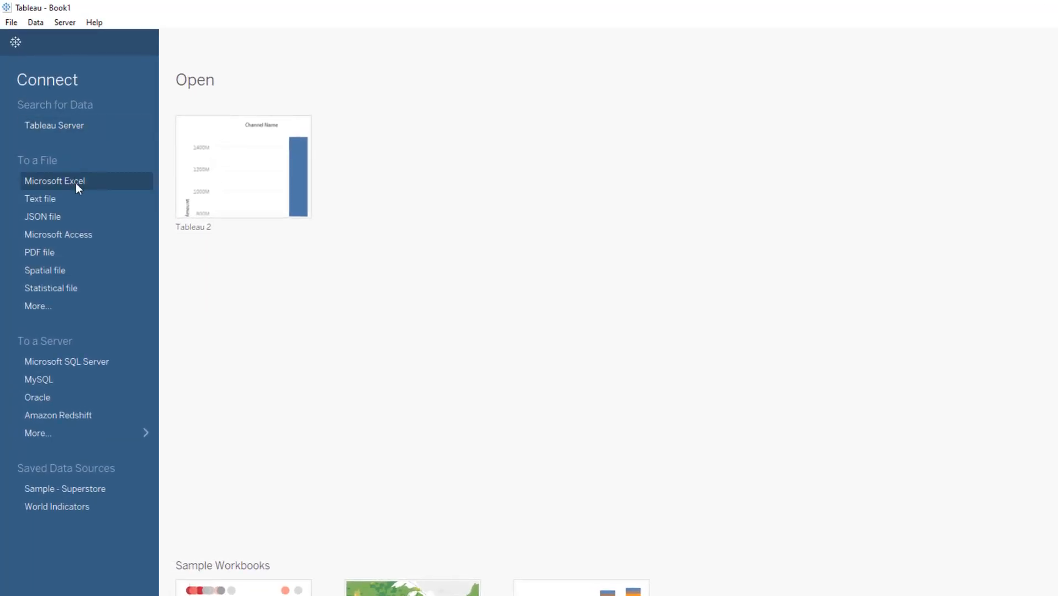
click(76, 182)
click(245, 140)
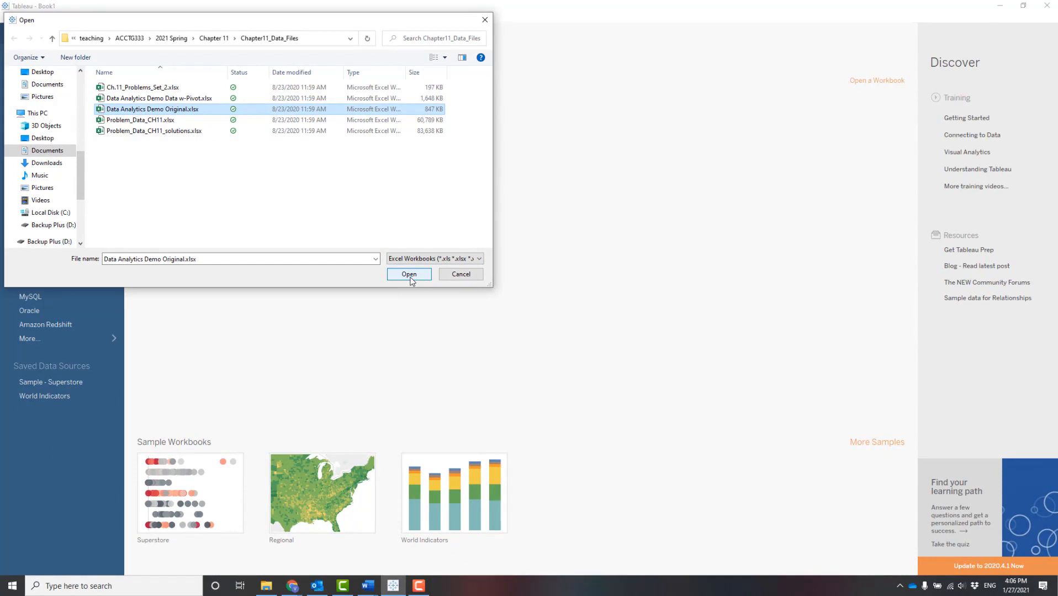
click(409, 275)
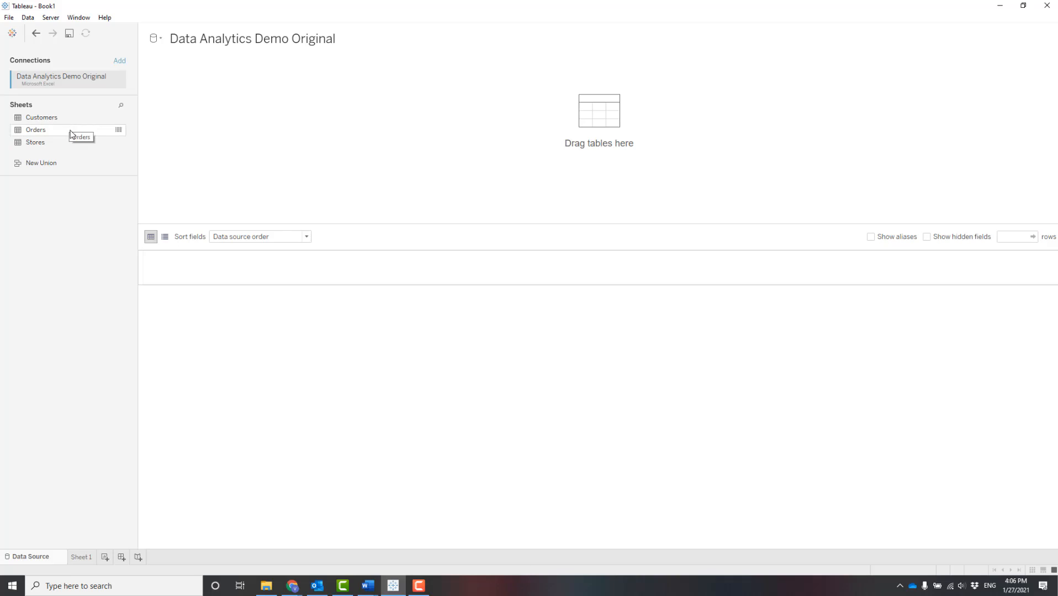
Step: Build the data model from the Orders table, relating Customers on customer number and Stores on store identifier
drag(64, 129, 268, 113)
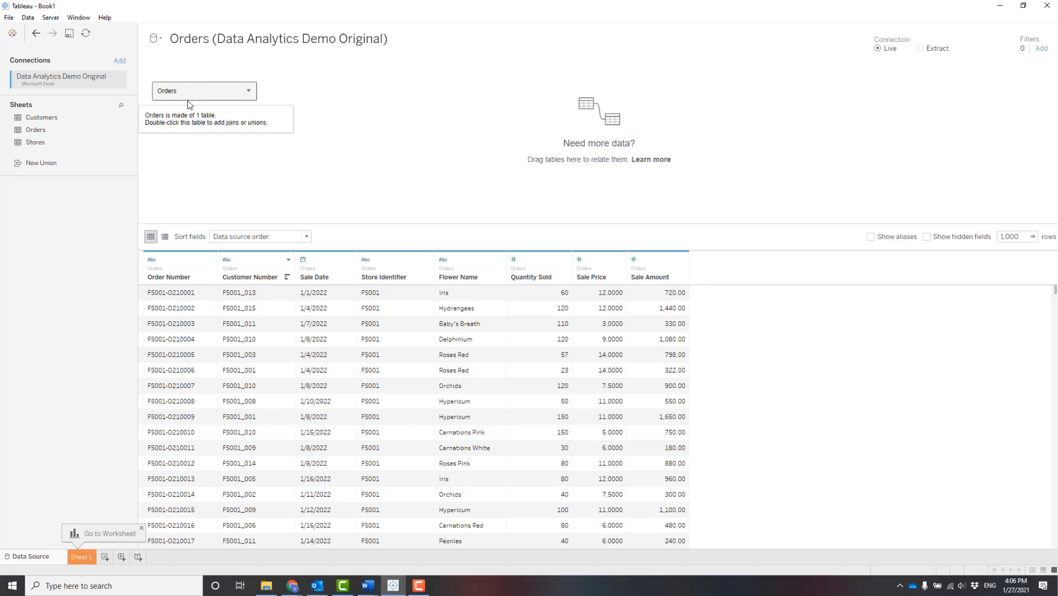
drag(72, 117, 388, 94)
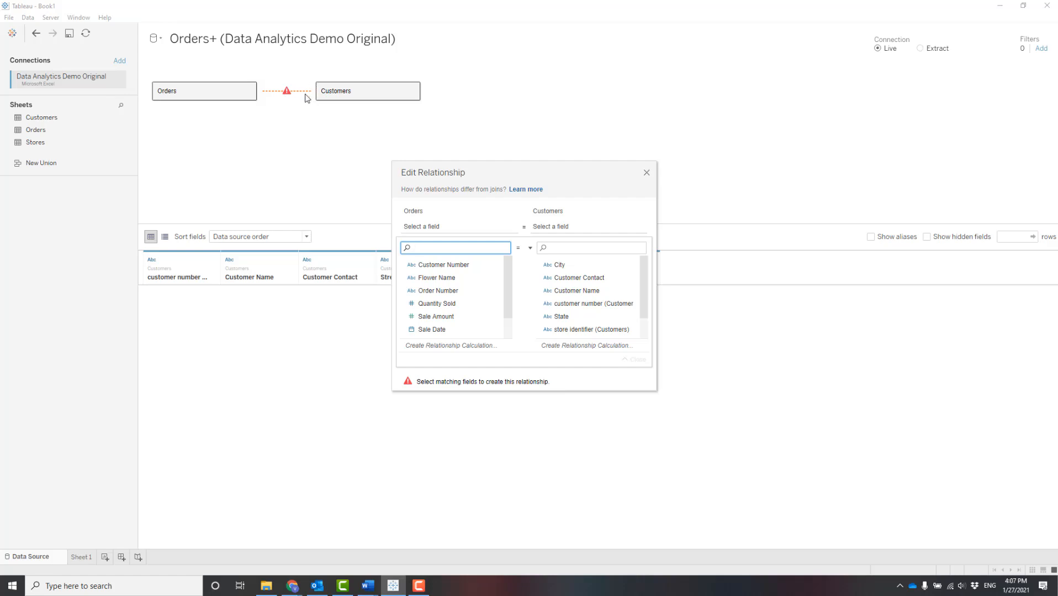
click(481, 266)
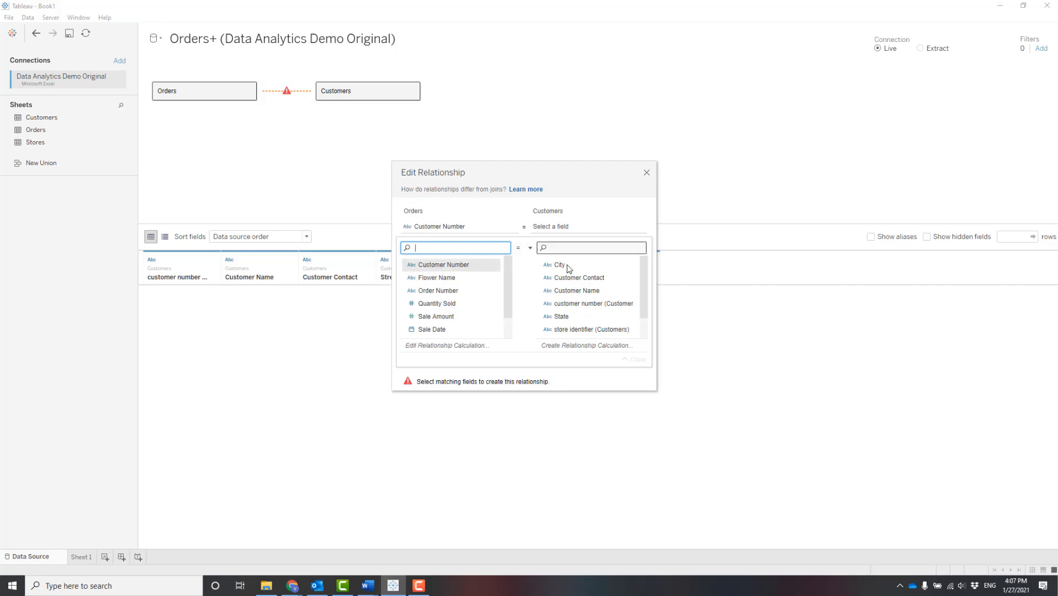
click(594, 304)
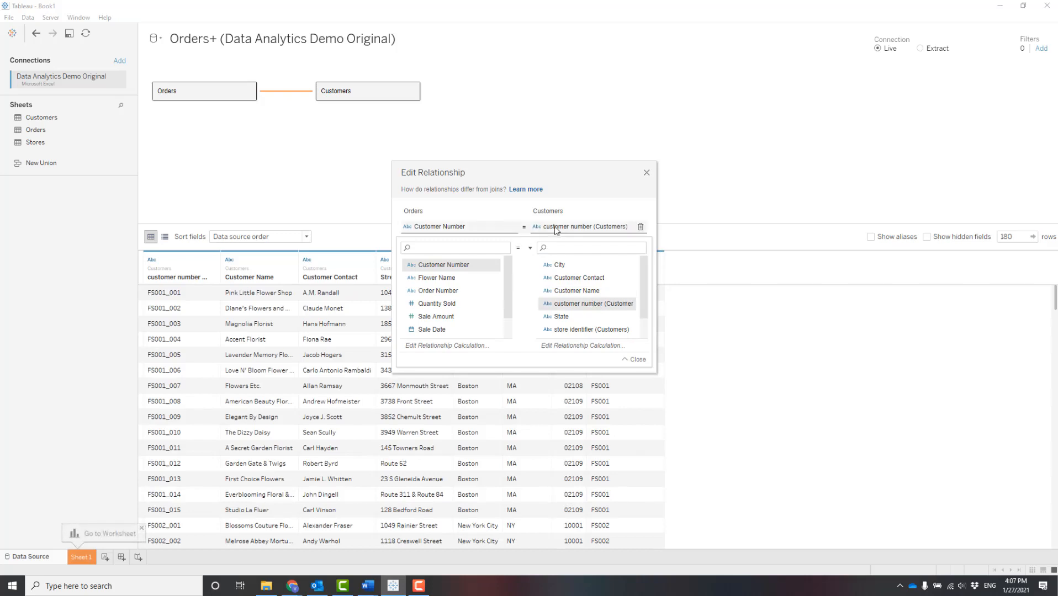
click(635, 359)
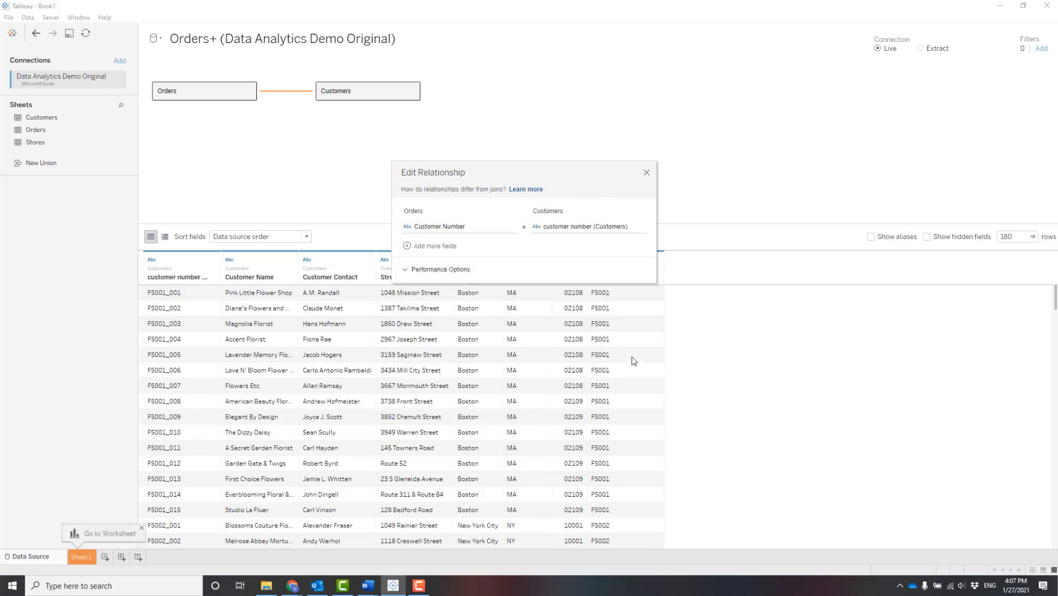
click(646, 174)
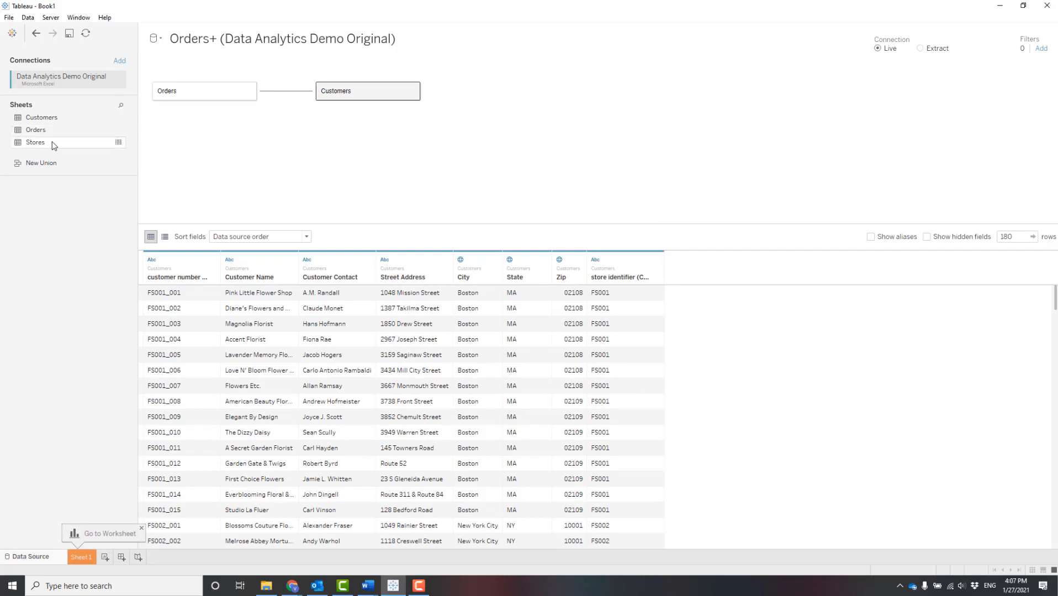
drag(53, 145, 329, 137)
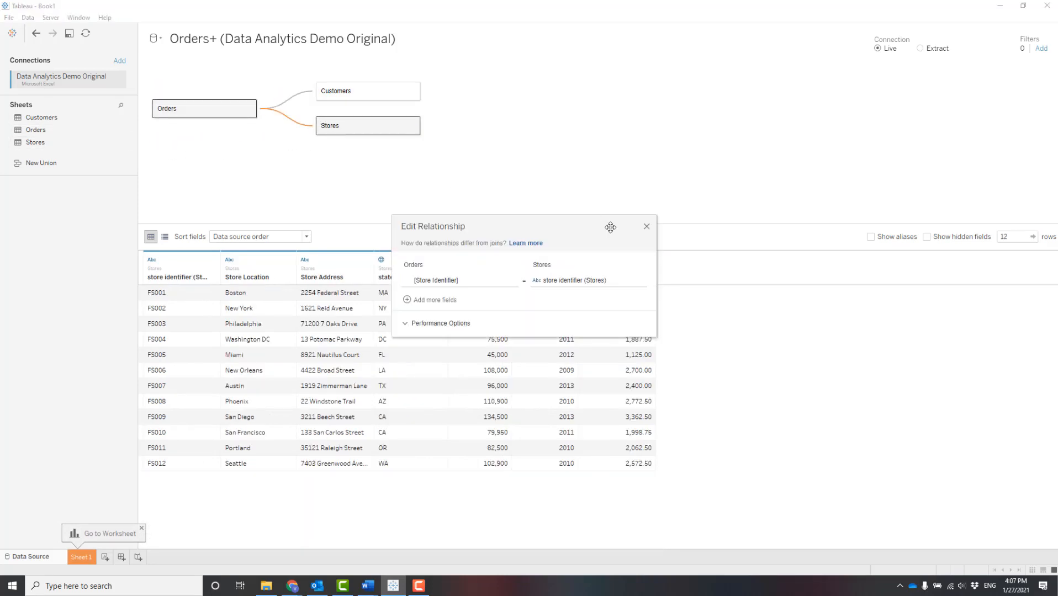
click(646, 227)
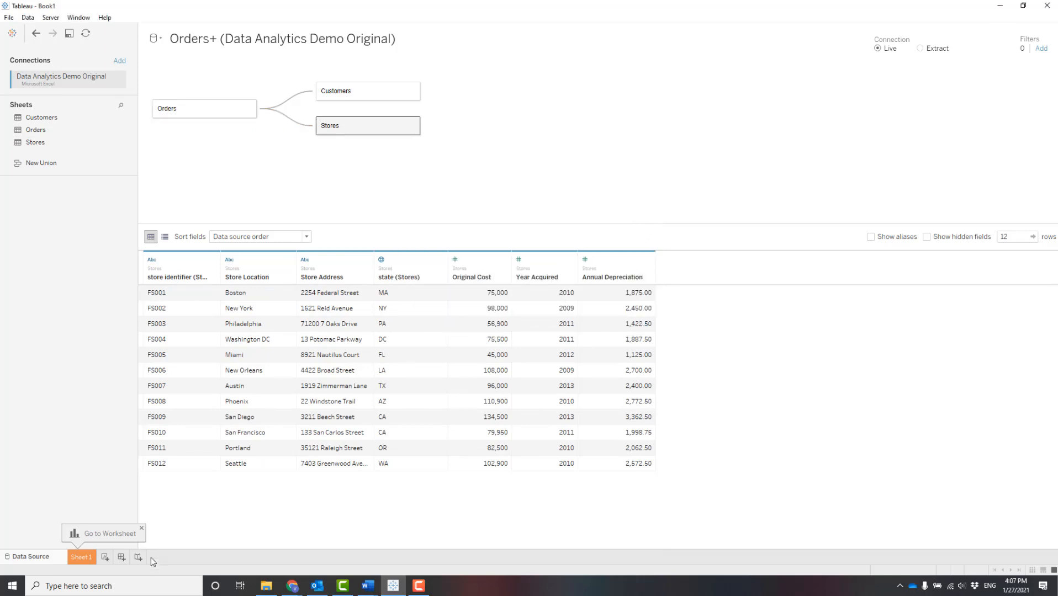
Step: Consult the homework instructions in Word and, back in Tableau, build a Sheet 1 bar chart of Sale Amount by Store Location
click(368, 585)
click(370, 564)
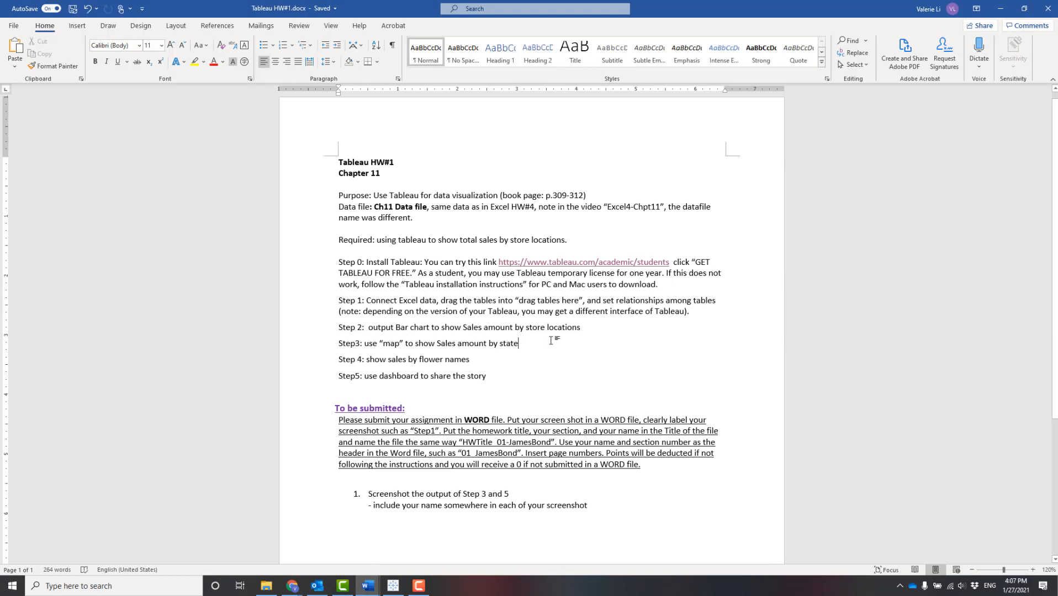
click(393, 587)
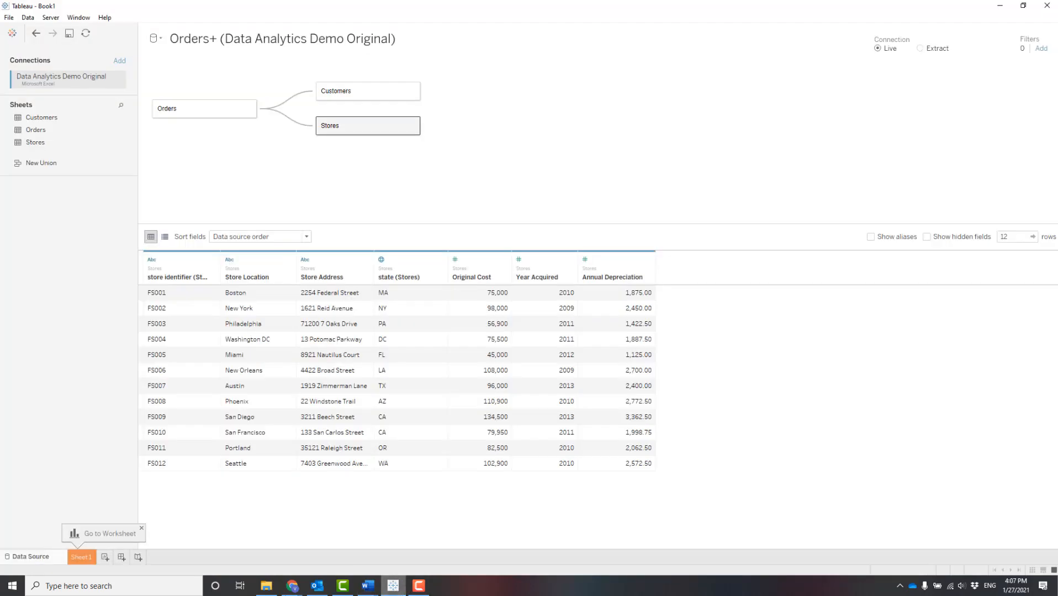
click(83, 557)
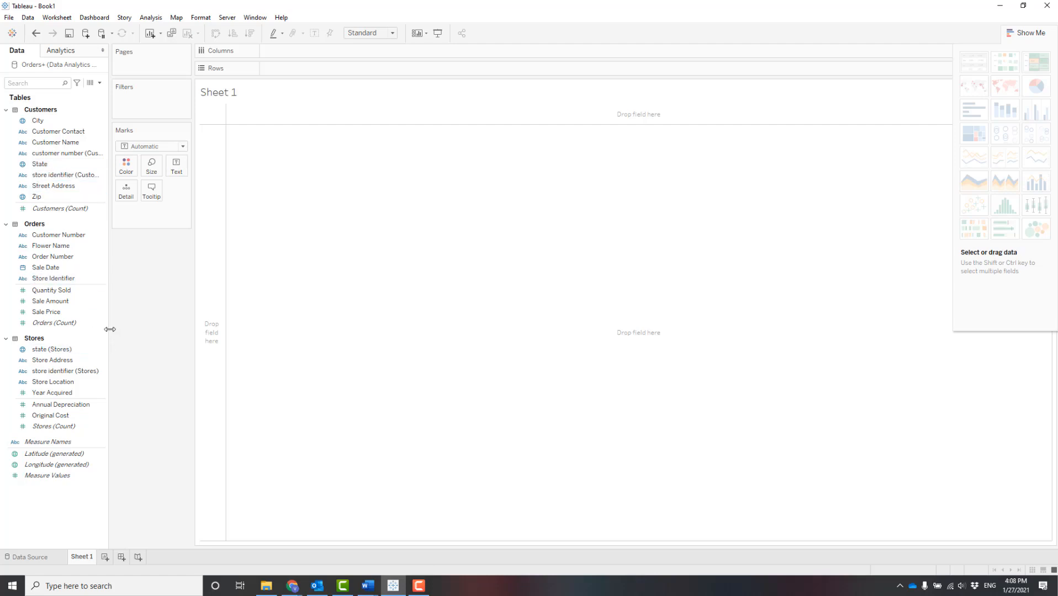
click(74, 304)
drag(73, 304, 305, 73)
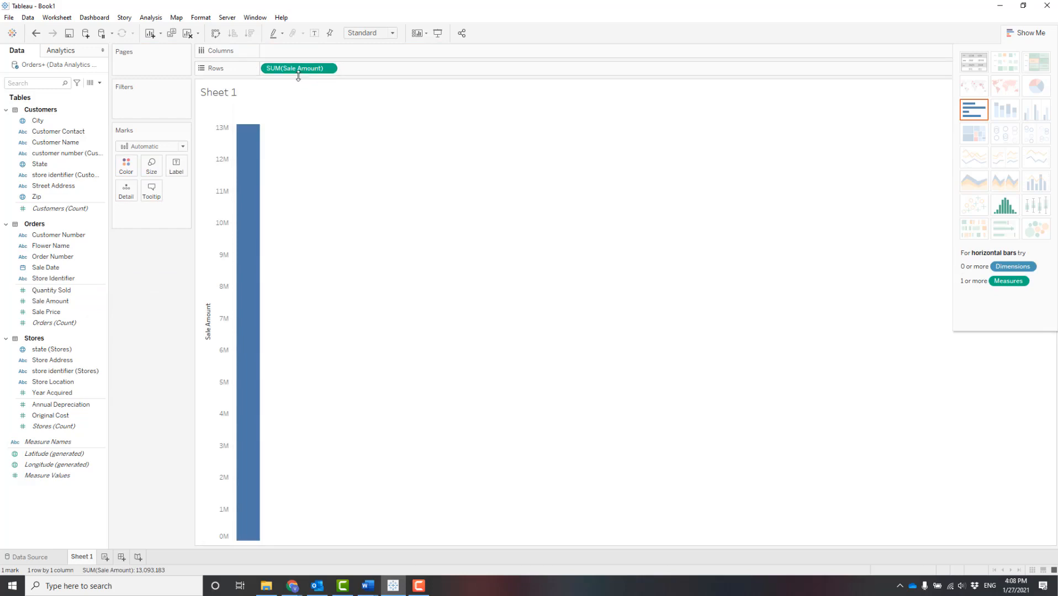
drag(82, 381, 307, 49)
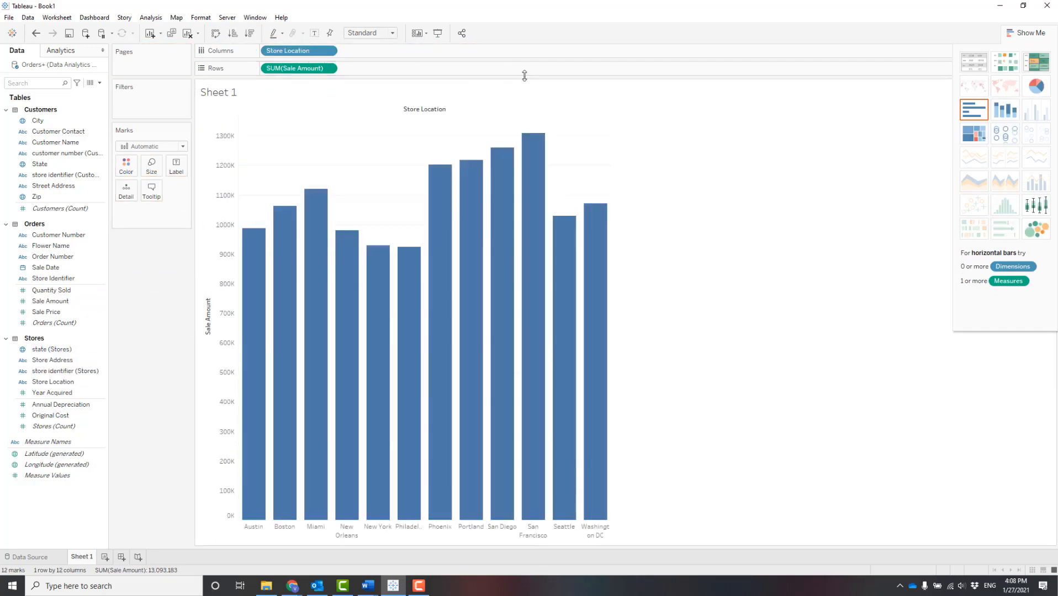
mouse_move(522, 196)
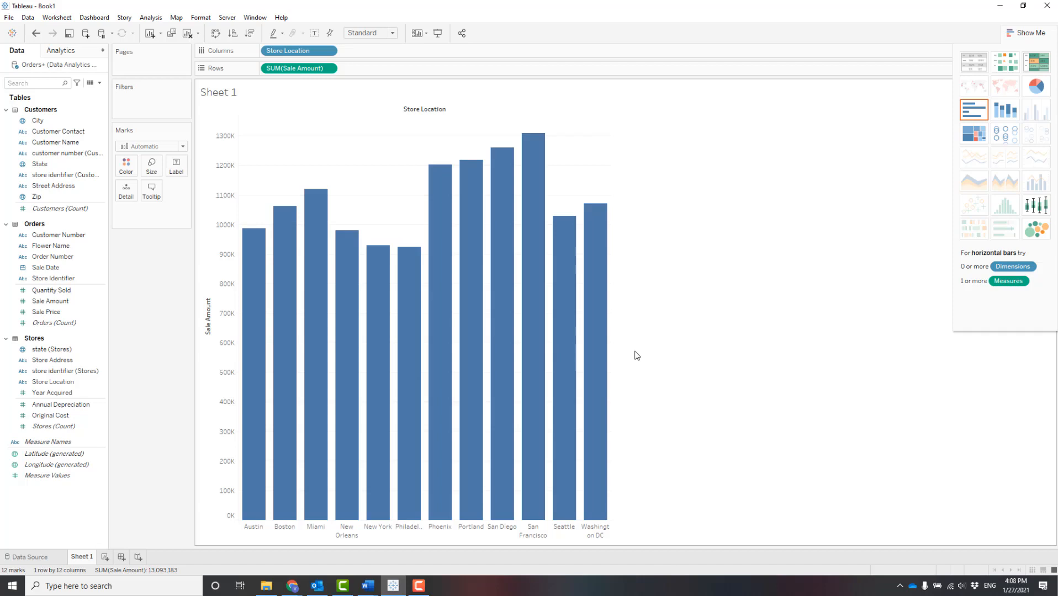
Step: Check the homework instructions in Word and, back in Tableau, replace the Sheet 1 title placeholder with the author's full name
click(375, 589)
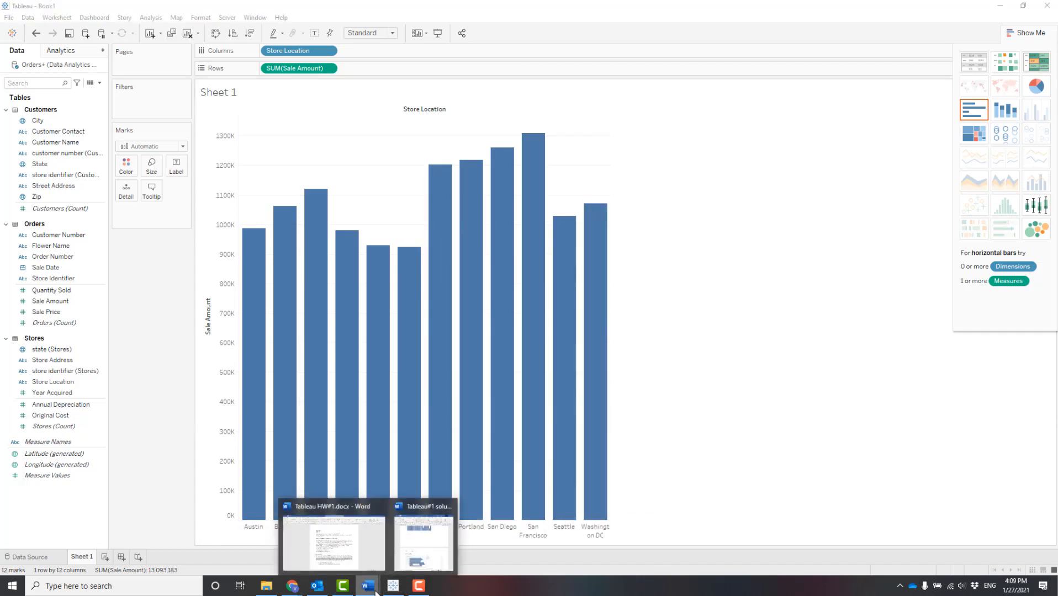
click(381, 508)
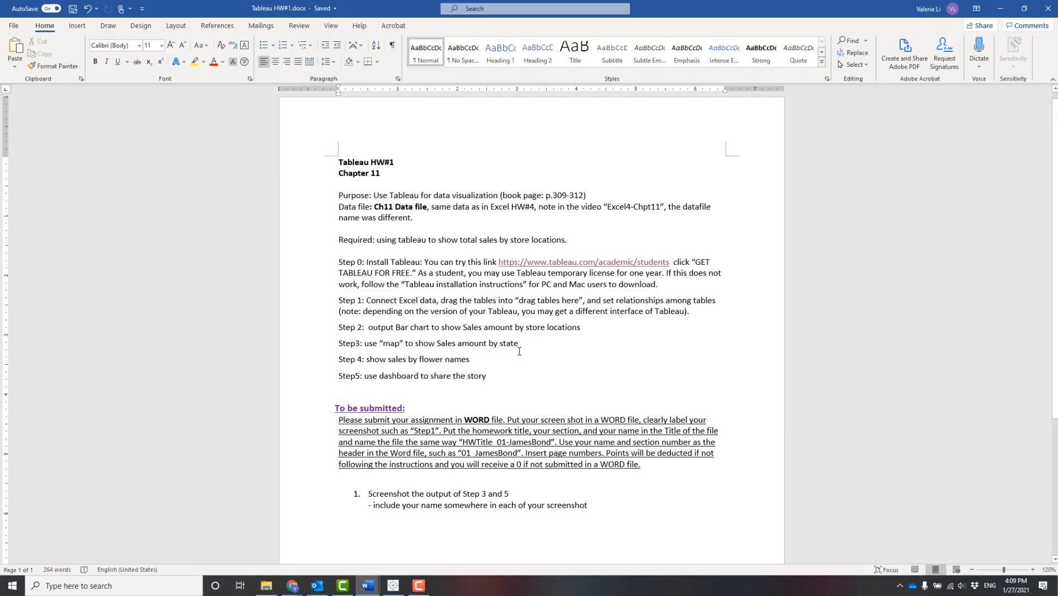
click(394, 589)
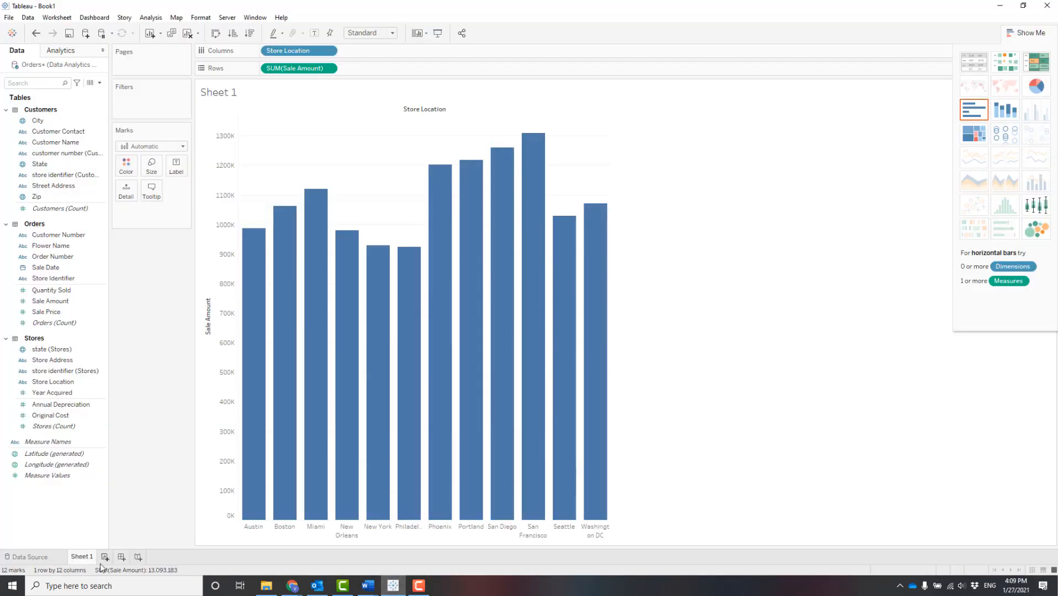
double_click(238, 94)
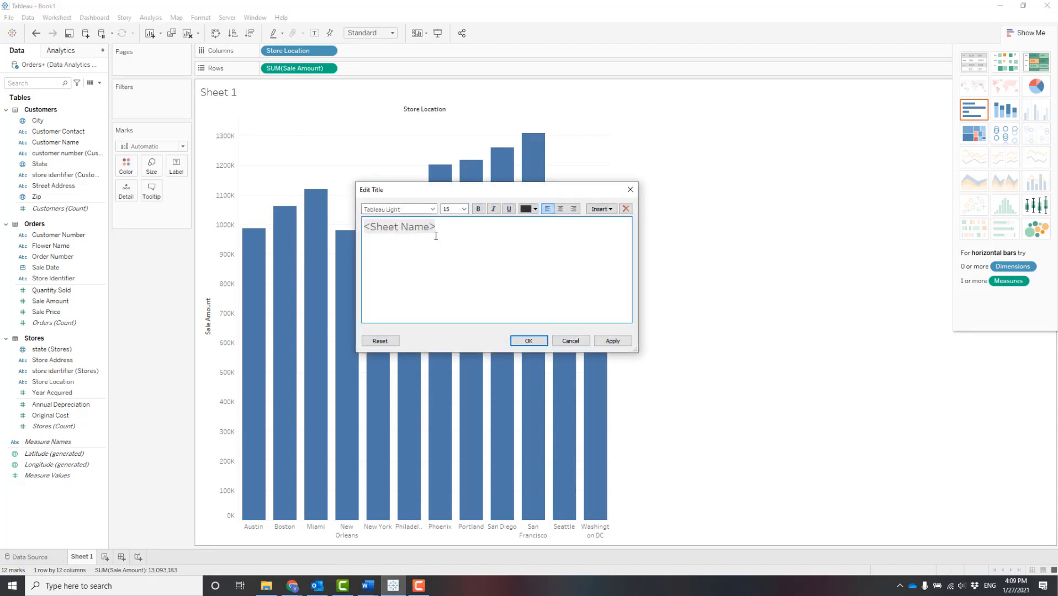
text(Valerie)
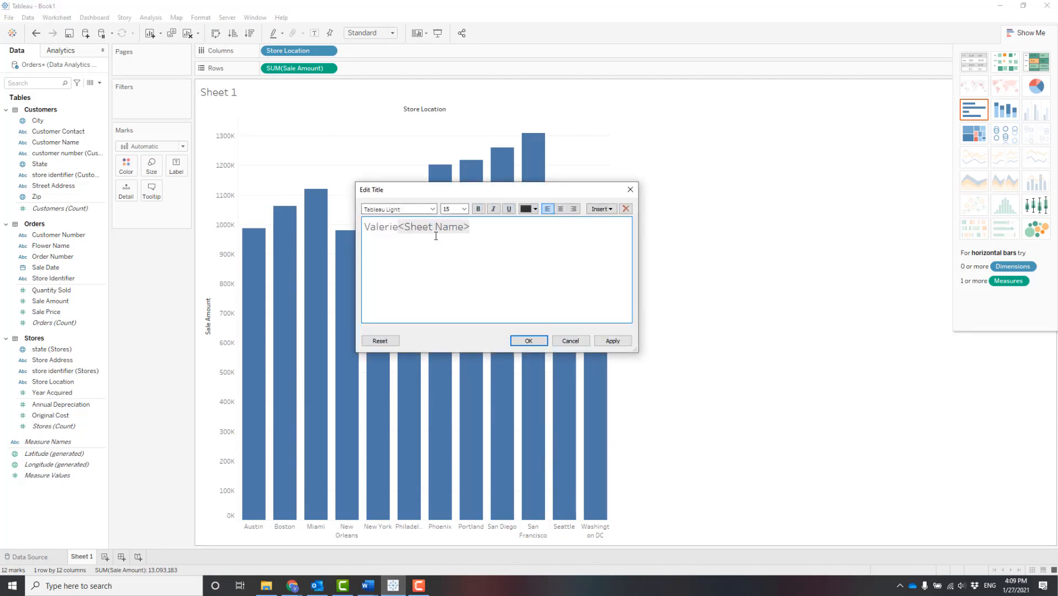
key(Delete)
key(Delete)
key(Delete)
key(Delete)
key(Delete)
key(Delete)
key(Delete)
key(Delete)
key(Delete)
key(Delete)
key(Delete)
text(Li)
click(528, 342)
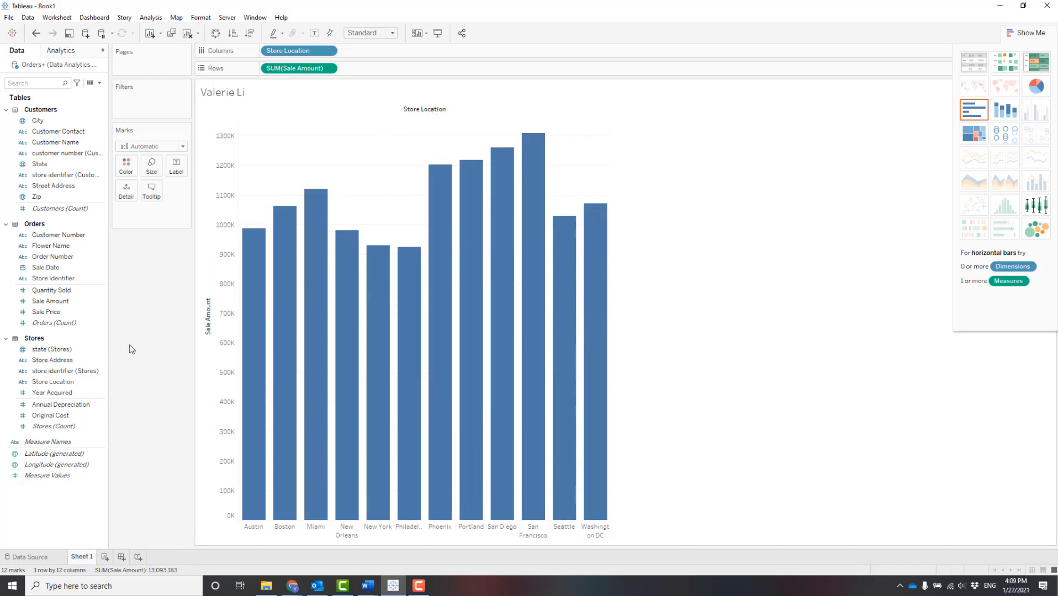
Step: Add a new worksheet and create a symbol map of Sale Amount by the Customers table's State field
click(105, 559)
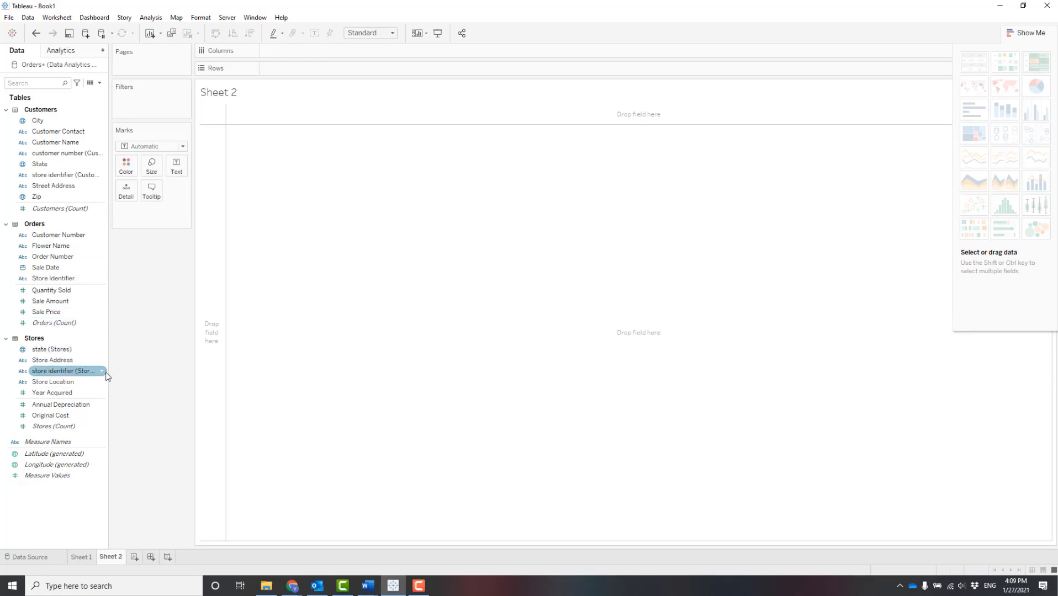
click(88, 303)
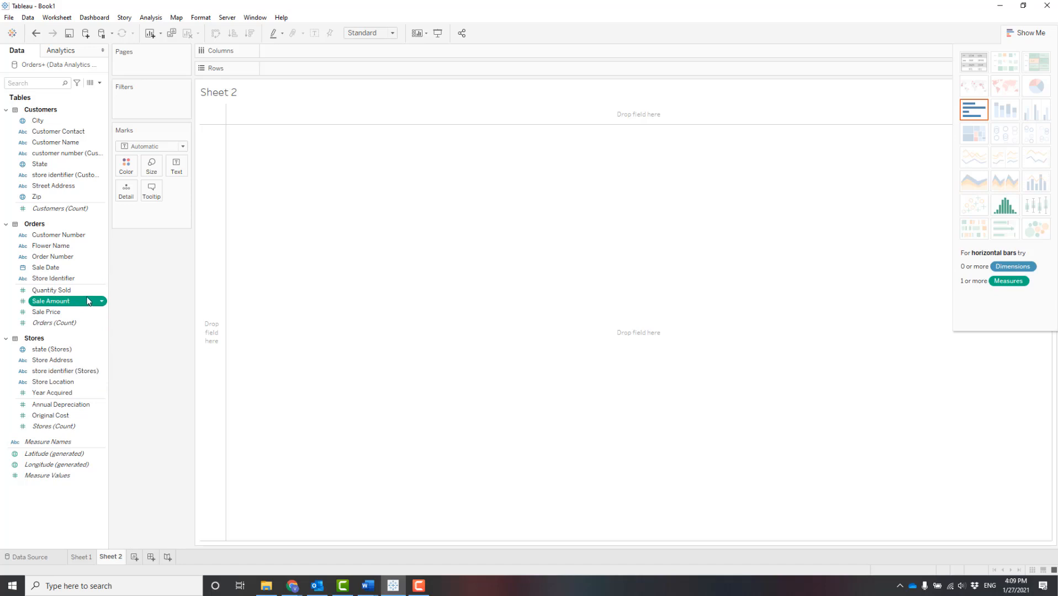
ctrl+click(75, 164)
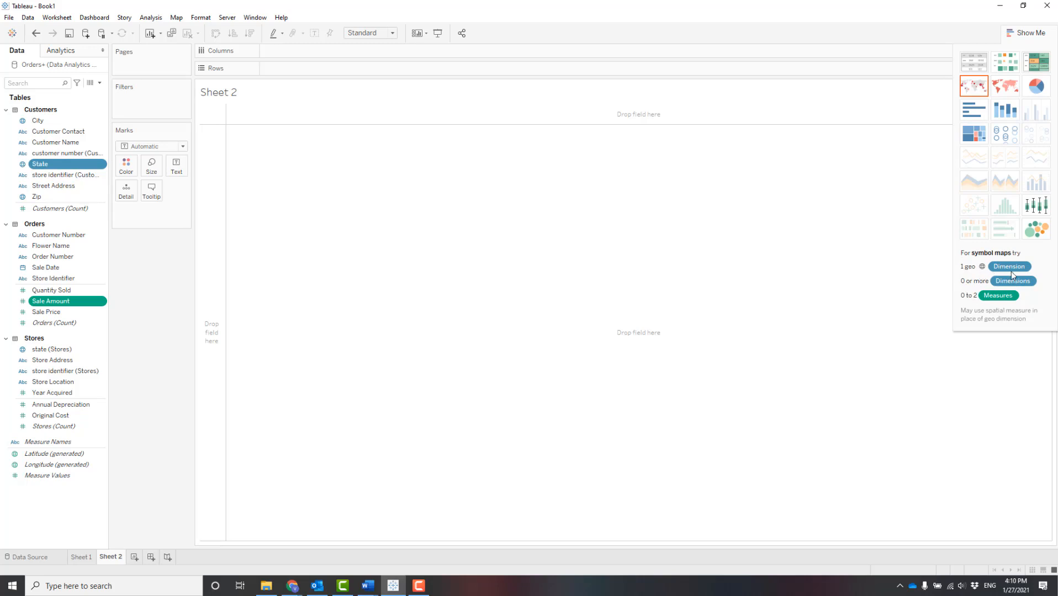
click(974, 93)
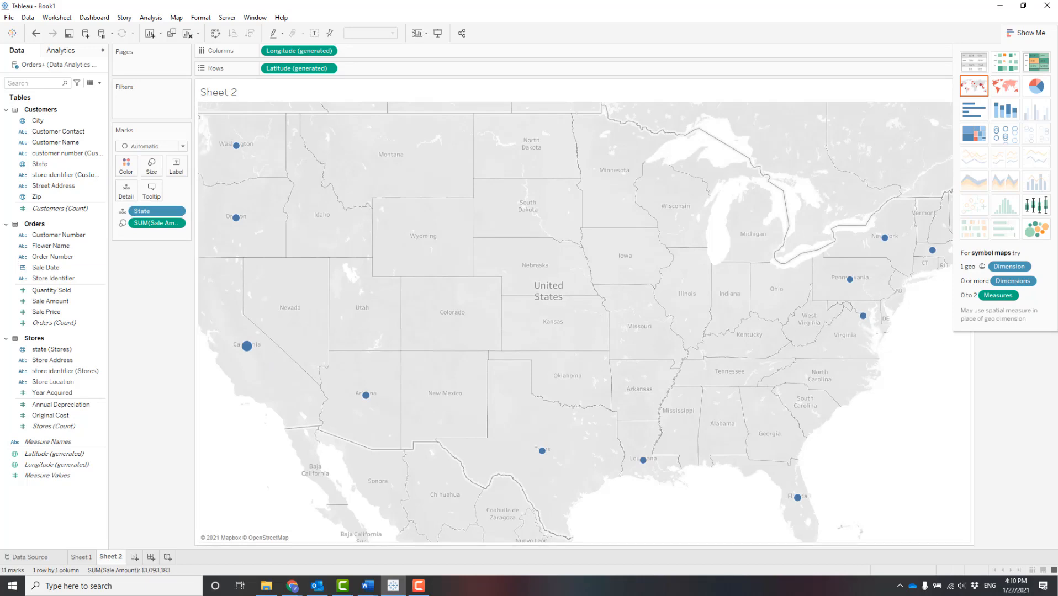
Step: Enlarge the state circles on the Sheet 2 map to slightly below the middle of the size range
click(152, 166)
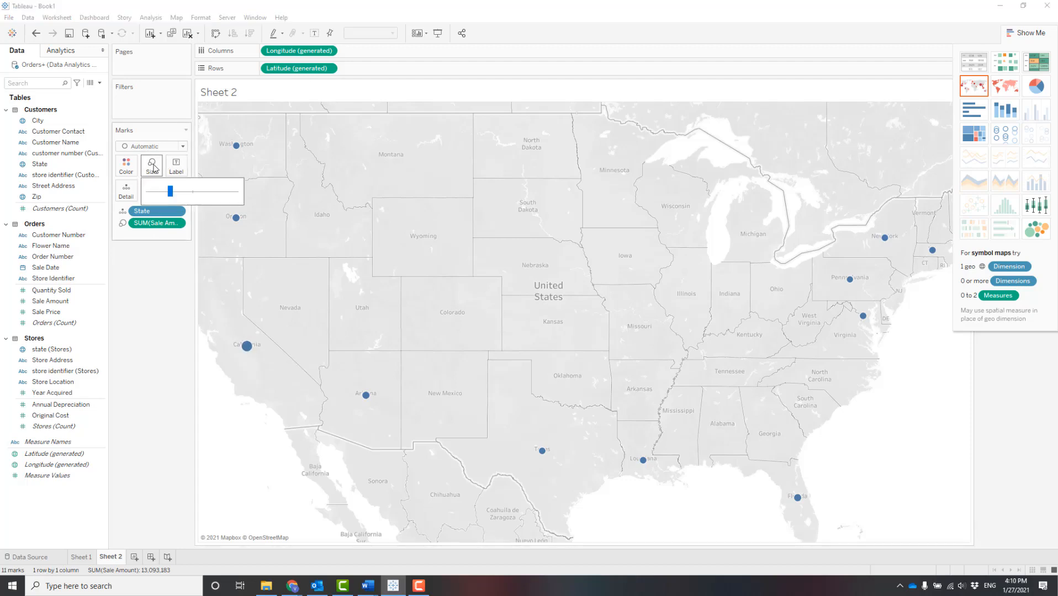
drag(173, 196, 178, 198)
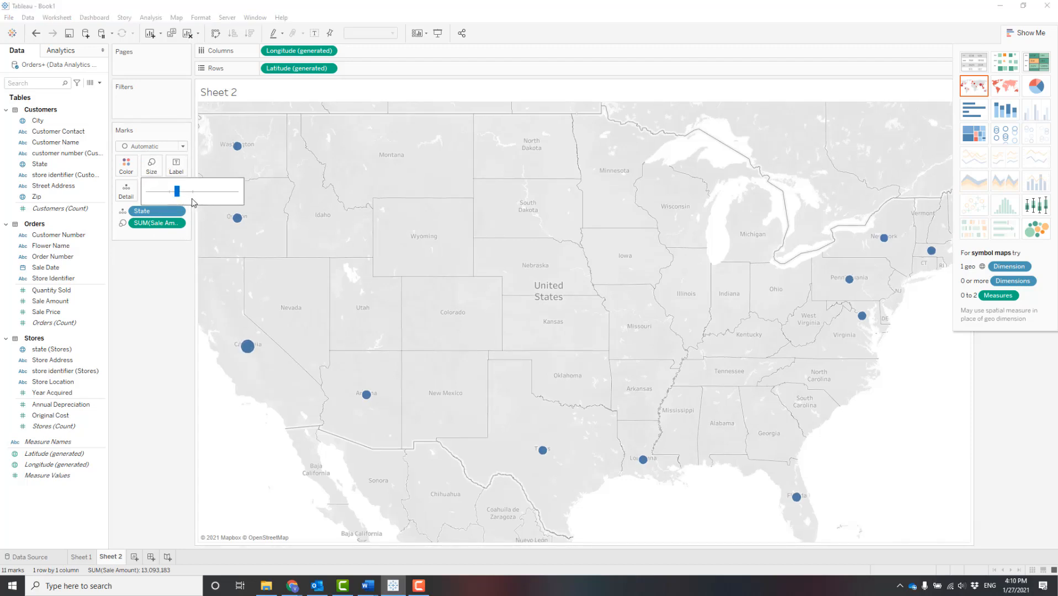
click(187, 193)
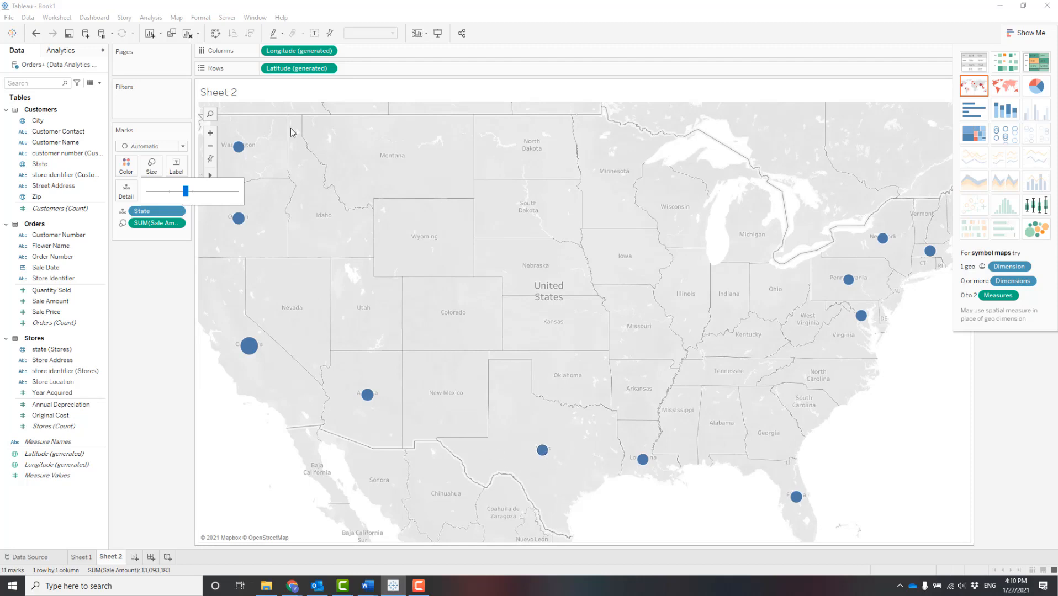
click(241, 98)
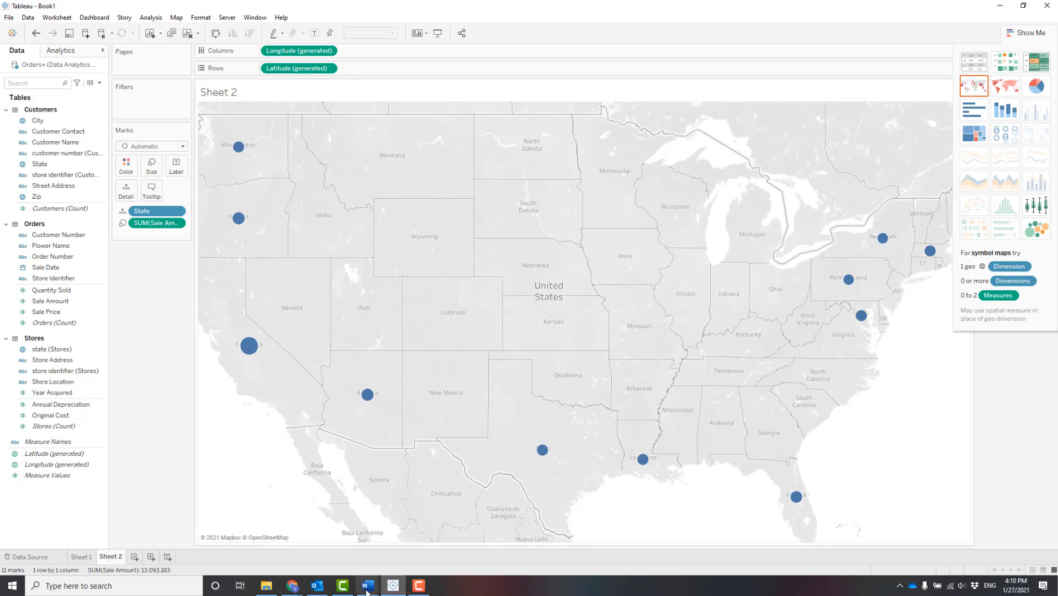
Step: Check the homework instructions in Word and, back in Tableau, add a worksheet with a horizontal bar chart of Sale Amount by Flower Name
mouse_move(375, 591)
click(382, 507)
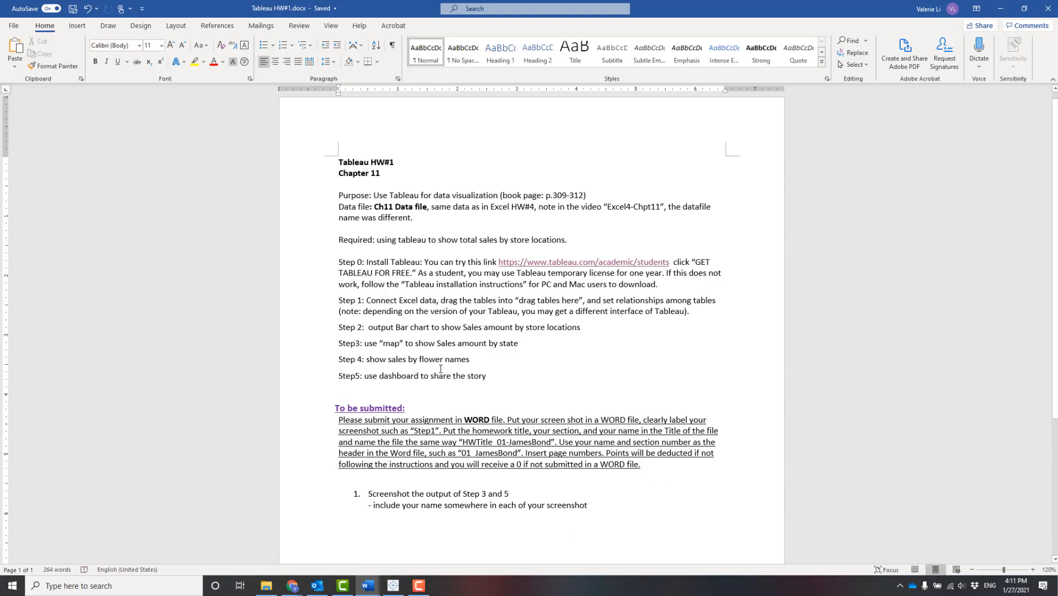
click(393, 586)
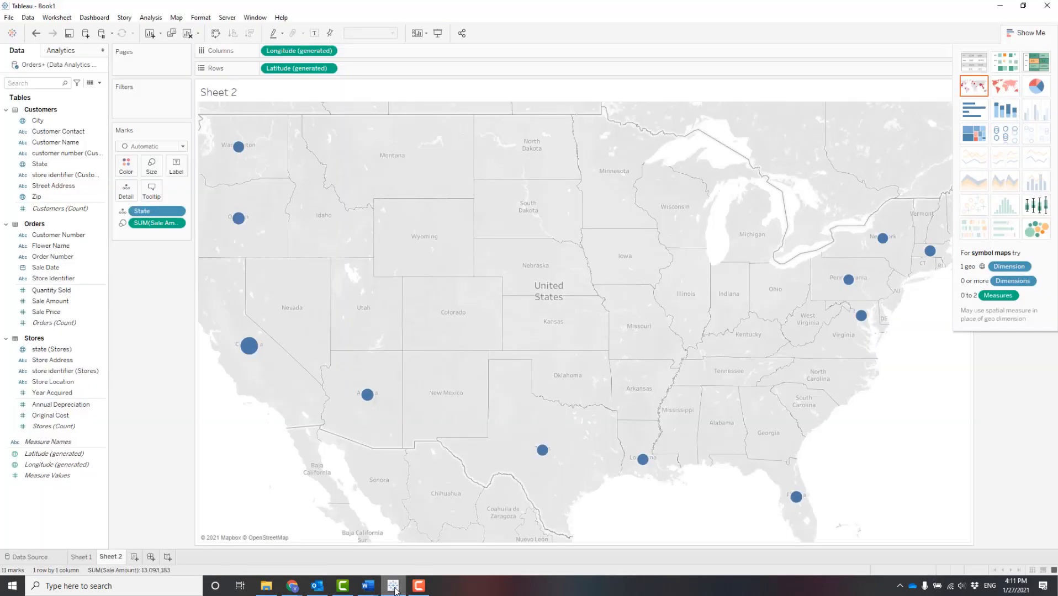
click(136, 558)
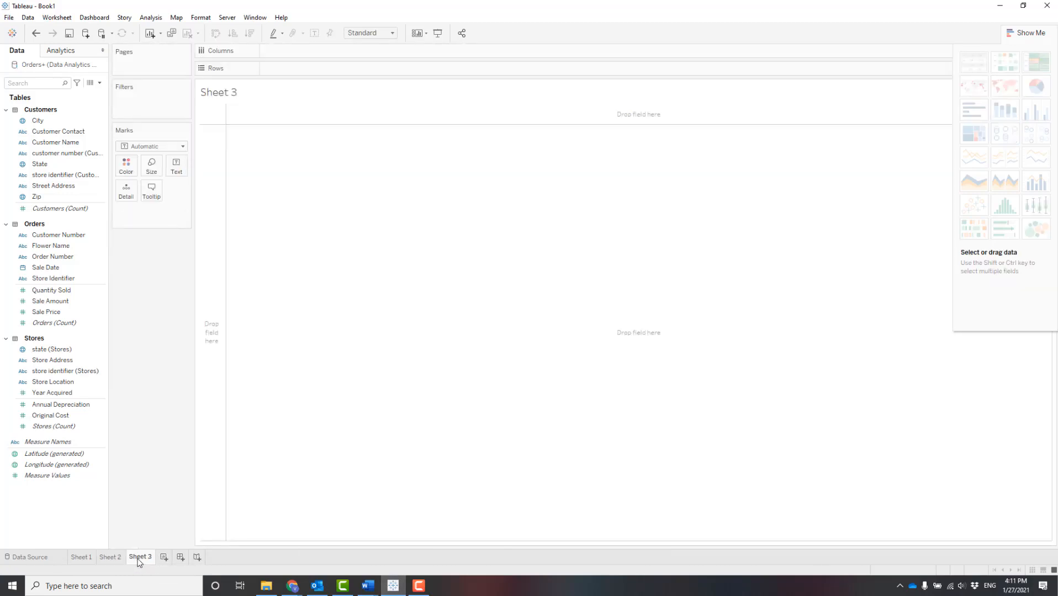
mouse_move(139, 562)
mouse_move(78, 301)
mouse_down()
mouse_move(306, 201)
mouse_move(313, 63)
mouse_move(321, 67)
mouse_up()
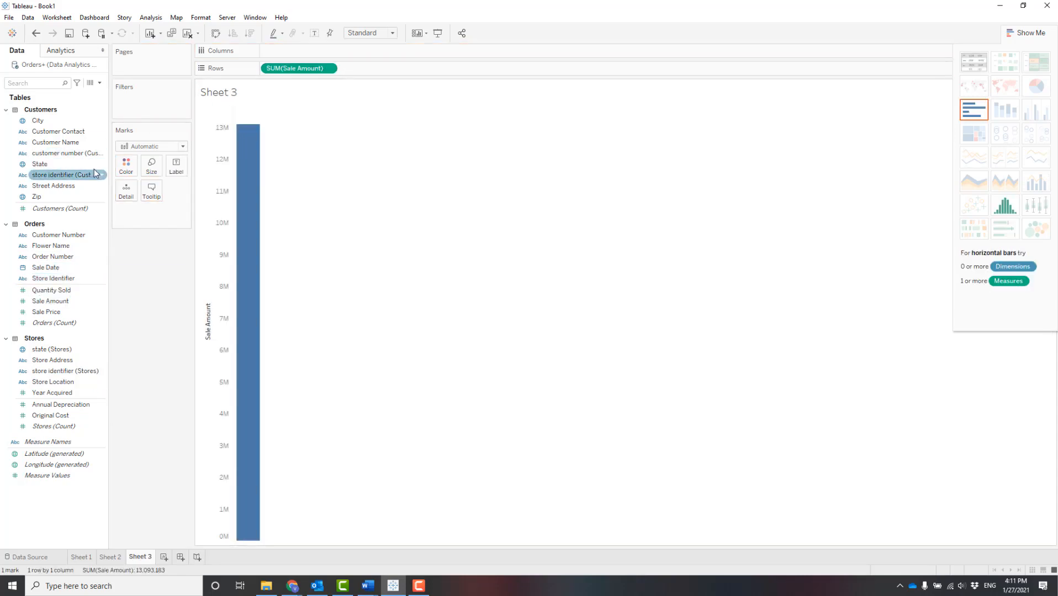
drag(68, 246, 303, 50)
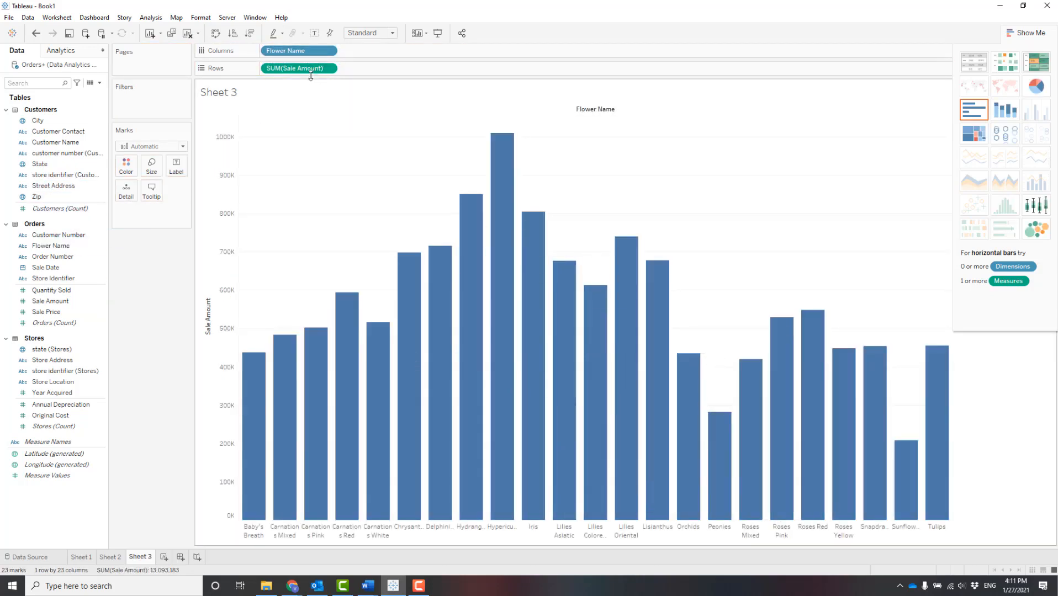
click(216, 34)
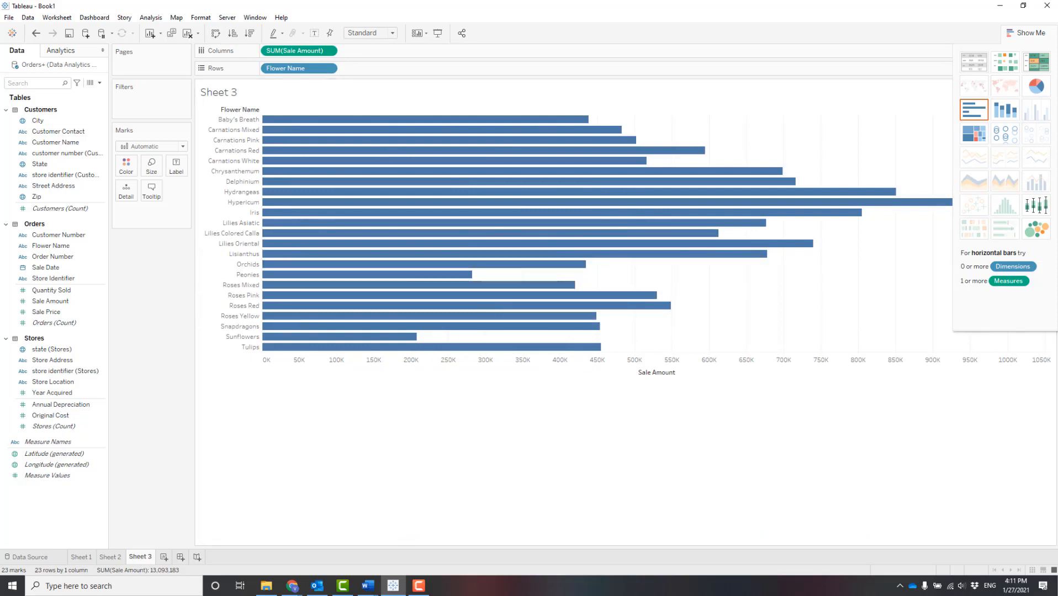
Step: Create a new dashboard and place Sheet 1 on it, with the Sheet 2 map to its left and Sheet 3 above it
click(361, 567)
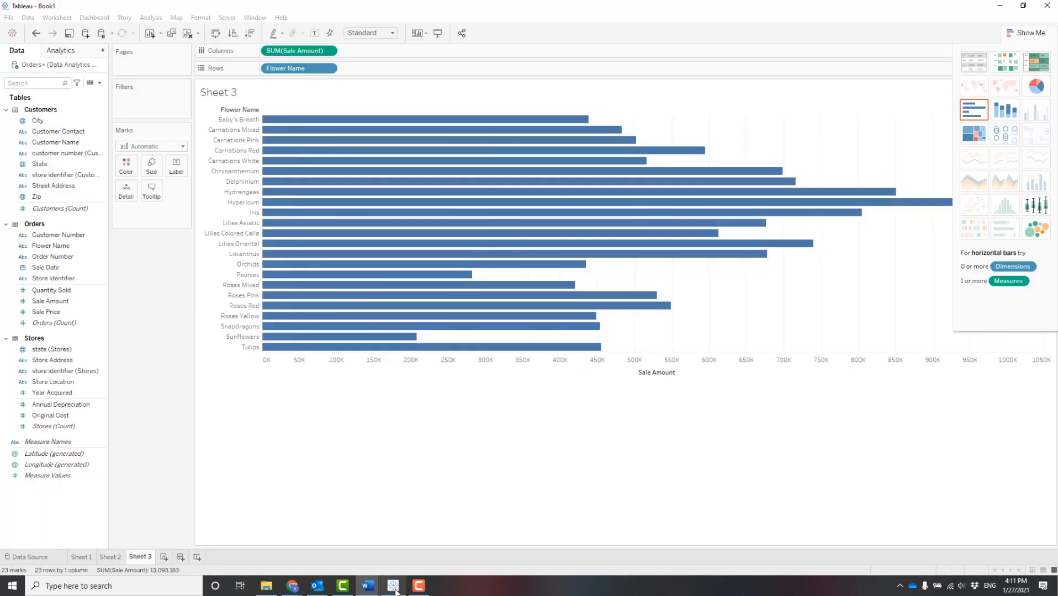
click(392, 585)
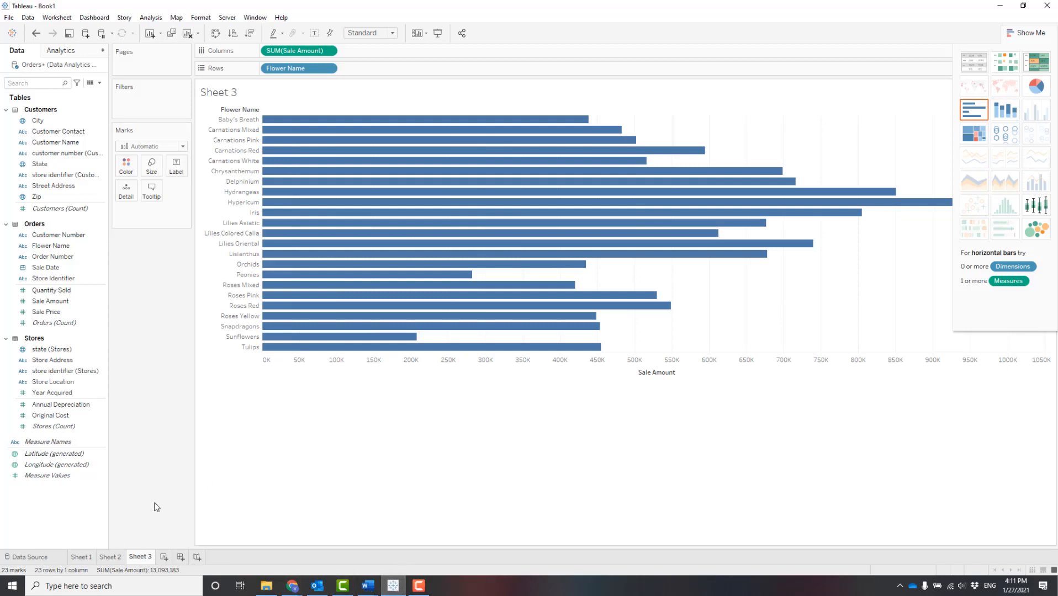
click(180, 557)
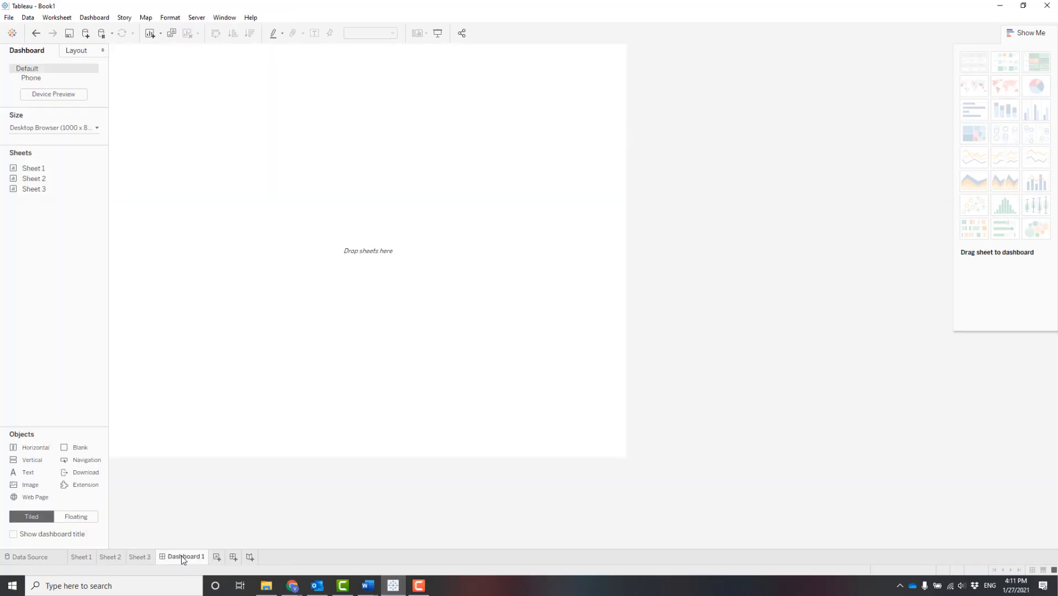
mouse_move(51, 169)
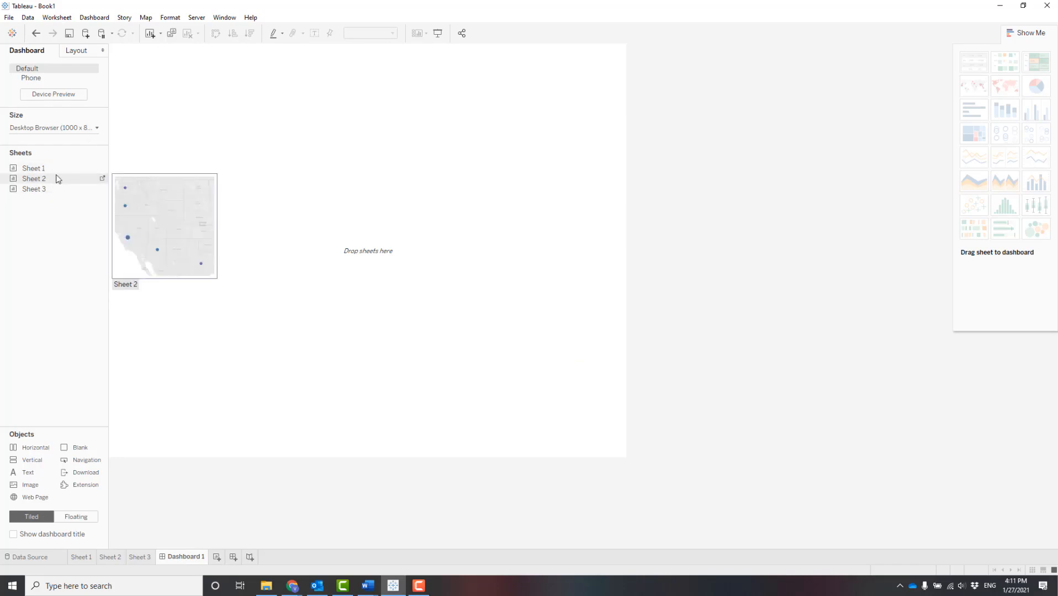
drag(59, 169, 198, 147)
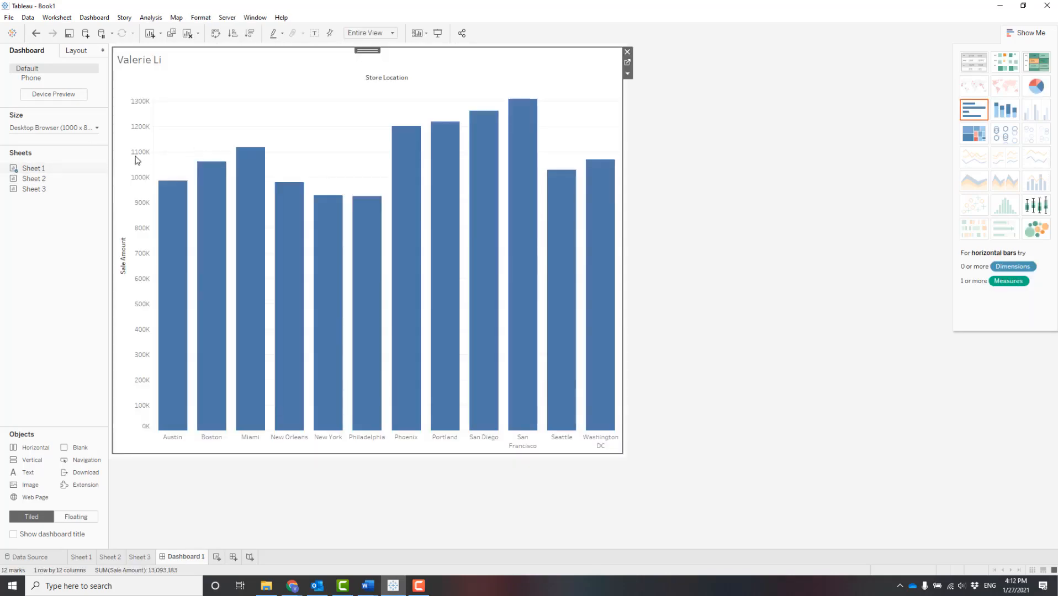
drag(47, 180, 247, 200)
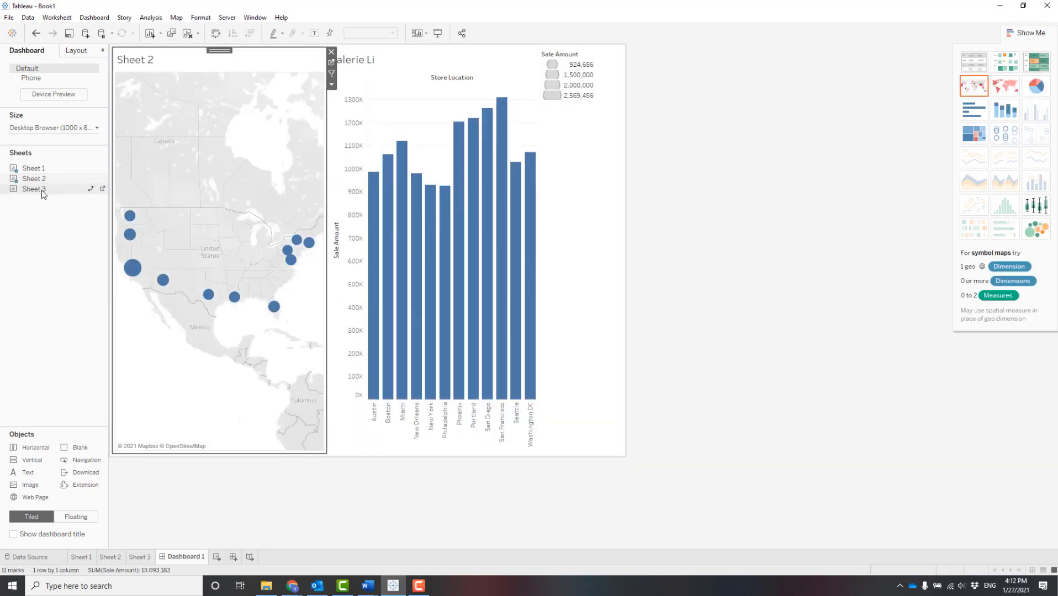
drag(42, 189, 438, 158)
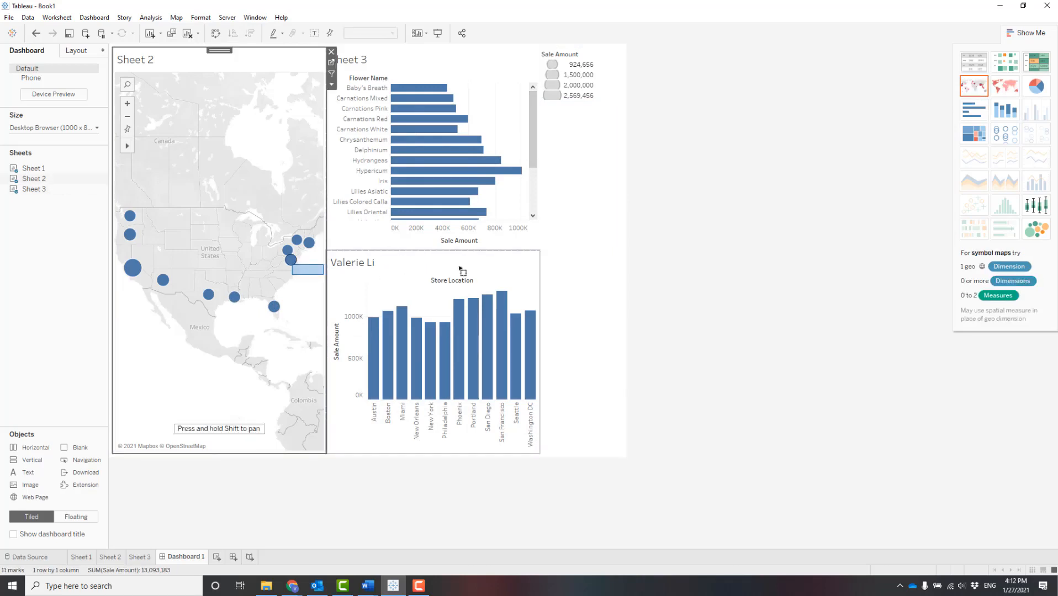
Step: Widen the Sheet 2 map on the dashboard and narrow the Sale Amount size legend to a thin strip
drag(442, 175, 506, 196)
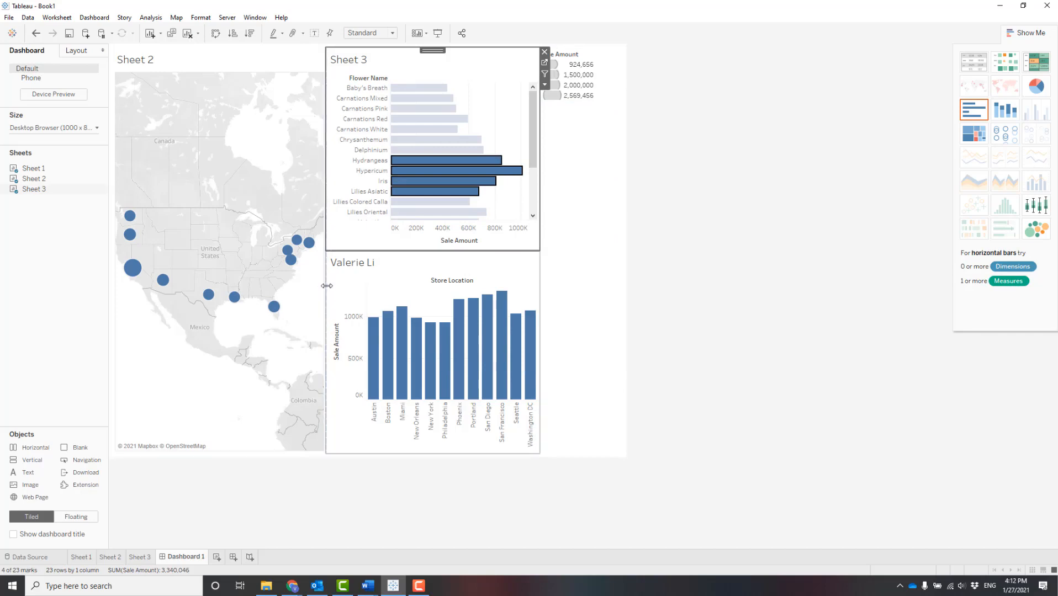
drag(325, 287, 473, 283)
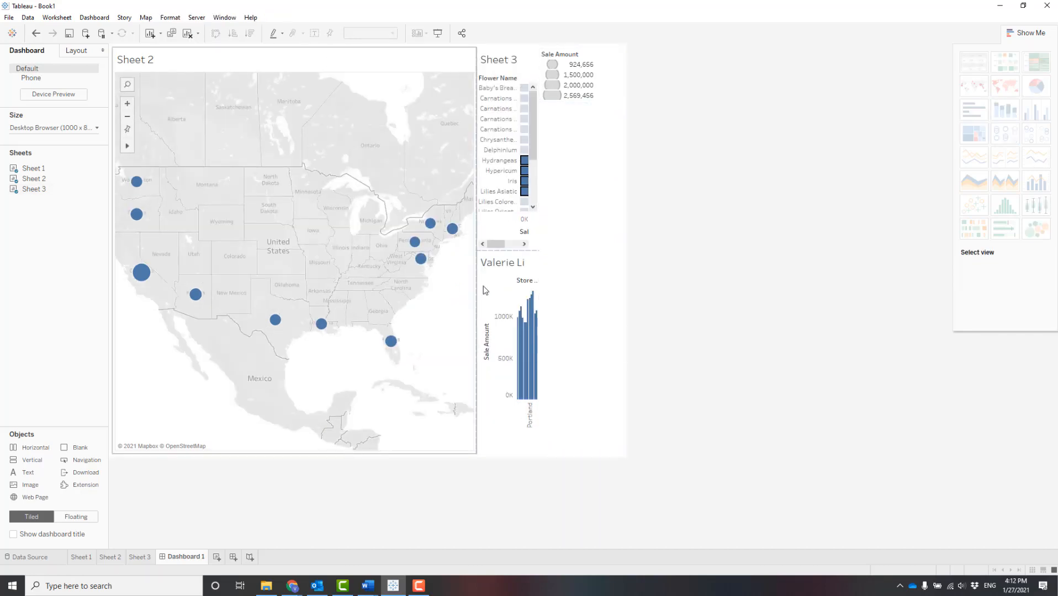
click(527, 58)
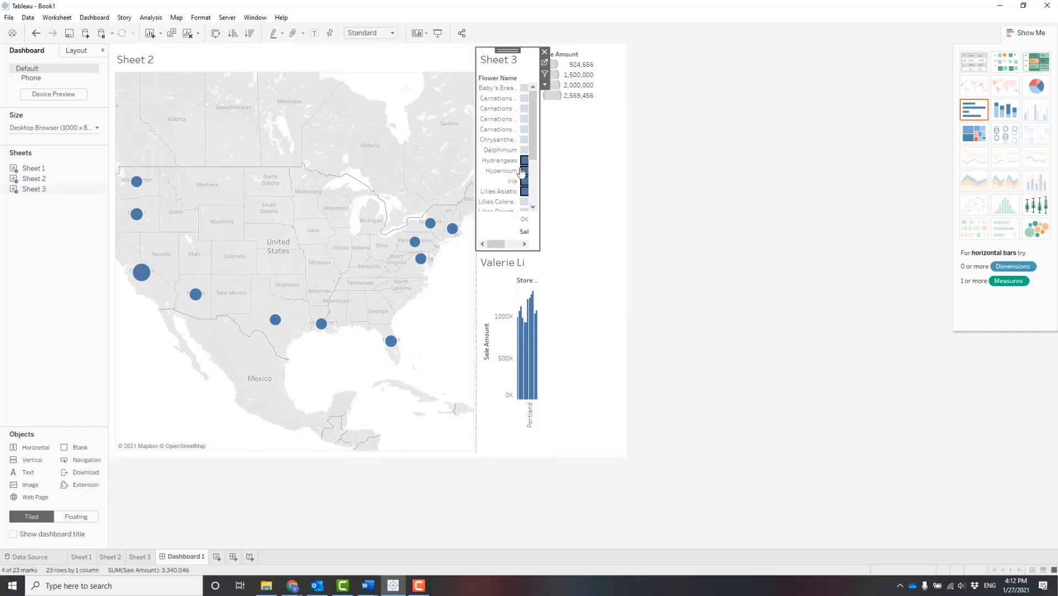
drag(475, 179, 419, 179)
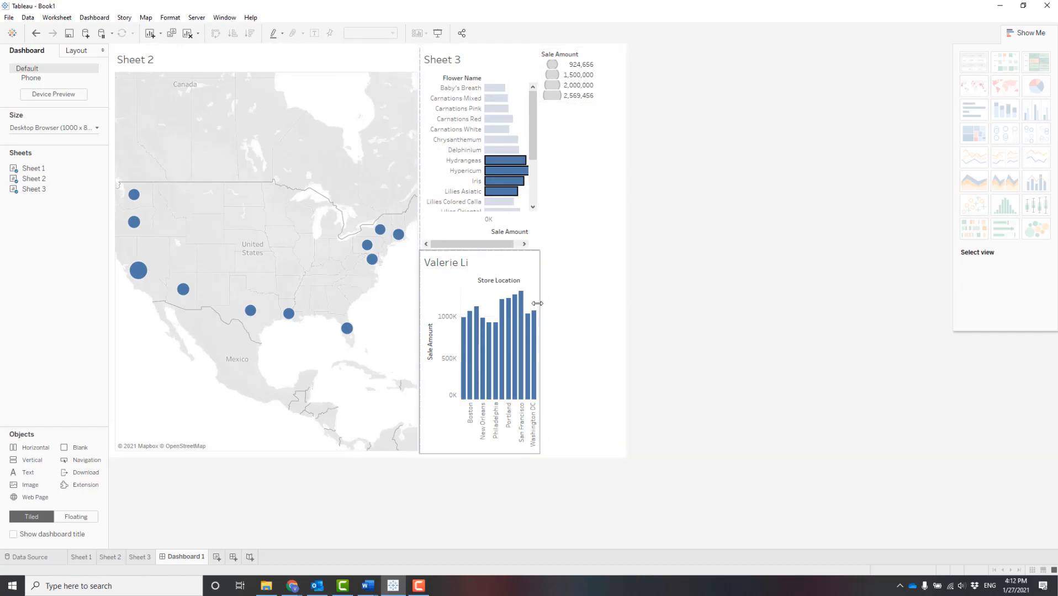
drag(541, 304, 623, 300)
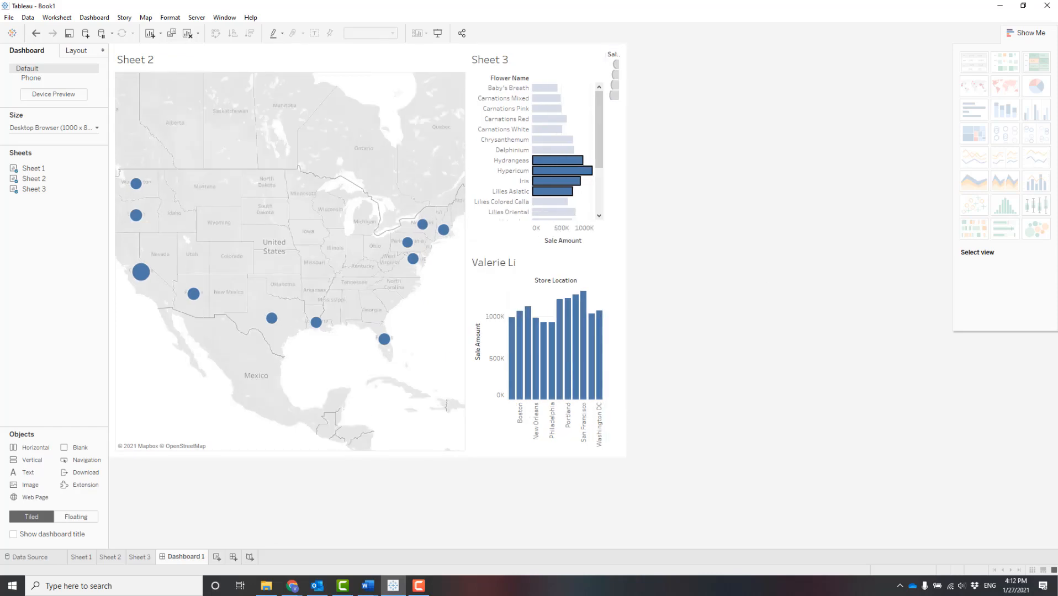
click(612, 360)
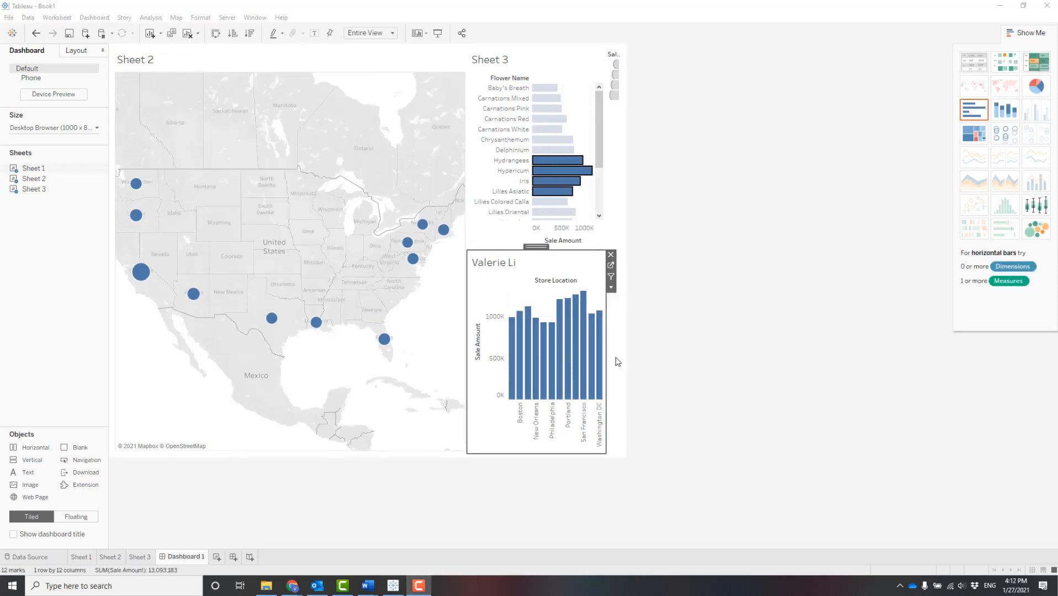
Step: Remove Sheet 1 and Sheet 3 from the dashboard, leaving the Sheet 2 map
click(611, 258)
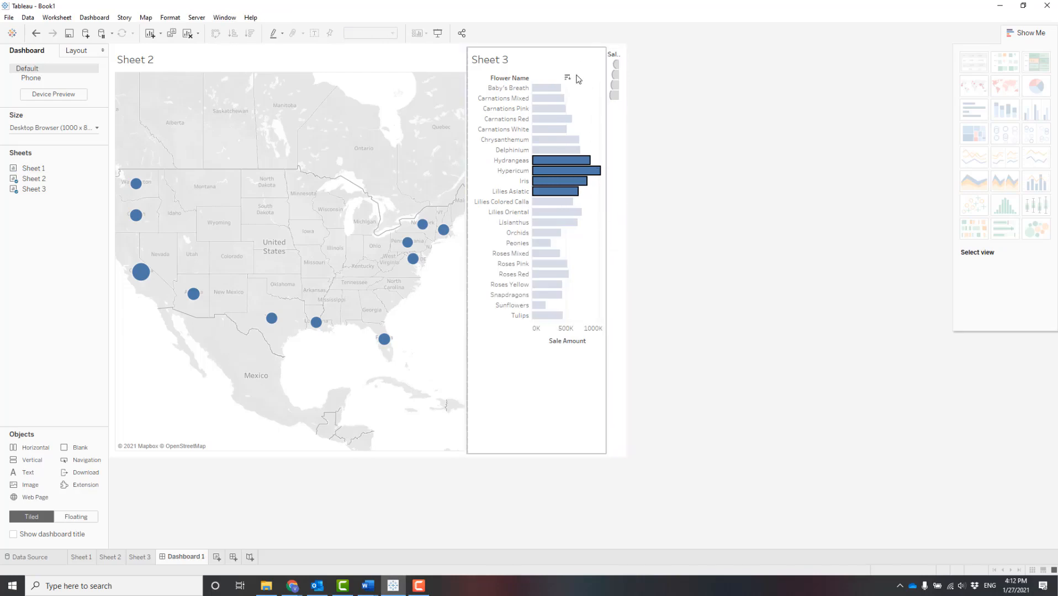
click(579, 79)
click(614, 53)
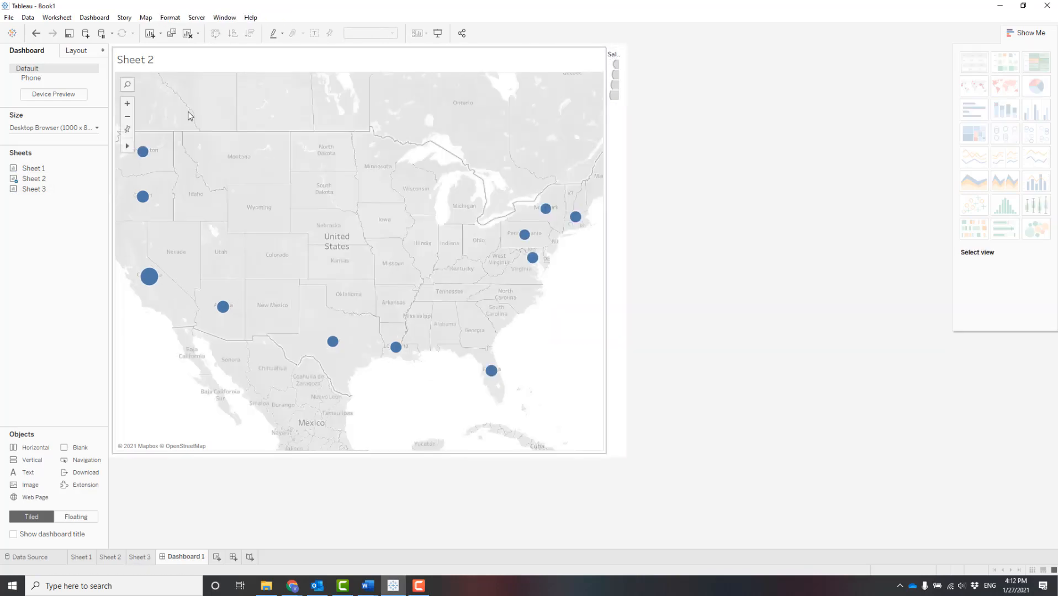
Step: Place Sheet 1 across the dashboard above the Sheet 2 map, and Sheet 3 to the right of the map
mouse_move(48, 172)
drag(48, 172, 235, 309)
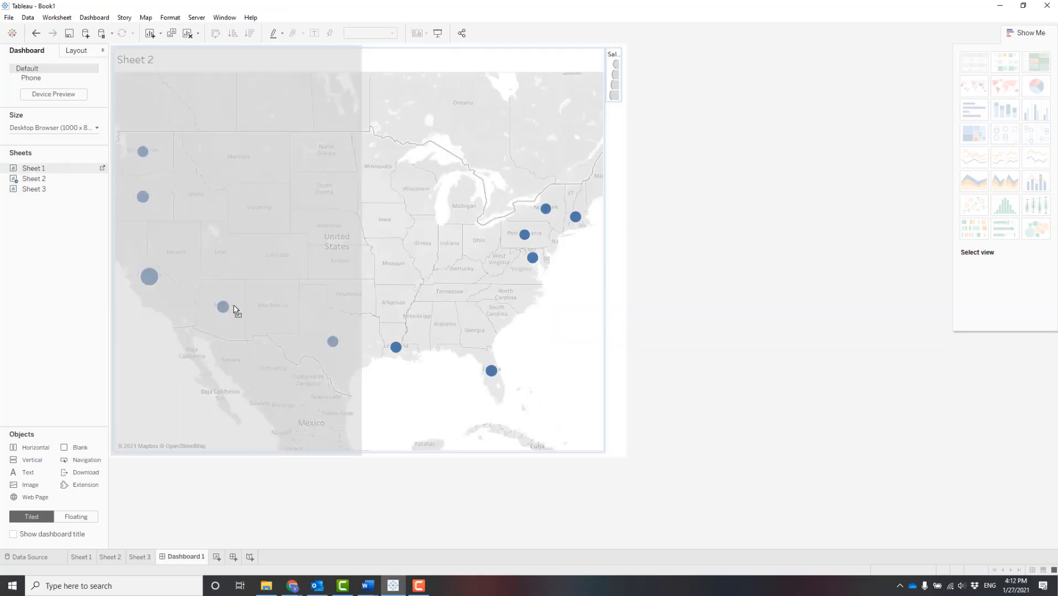
drag(221, 345, 379, 198)
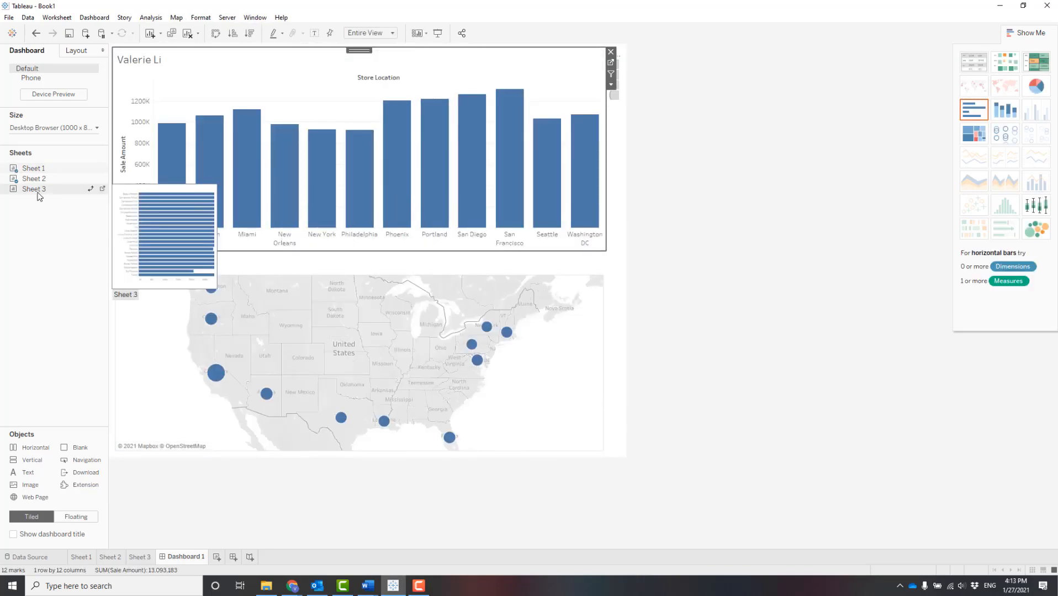
drag(38, 195, 589, 273)
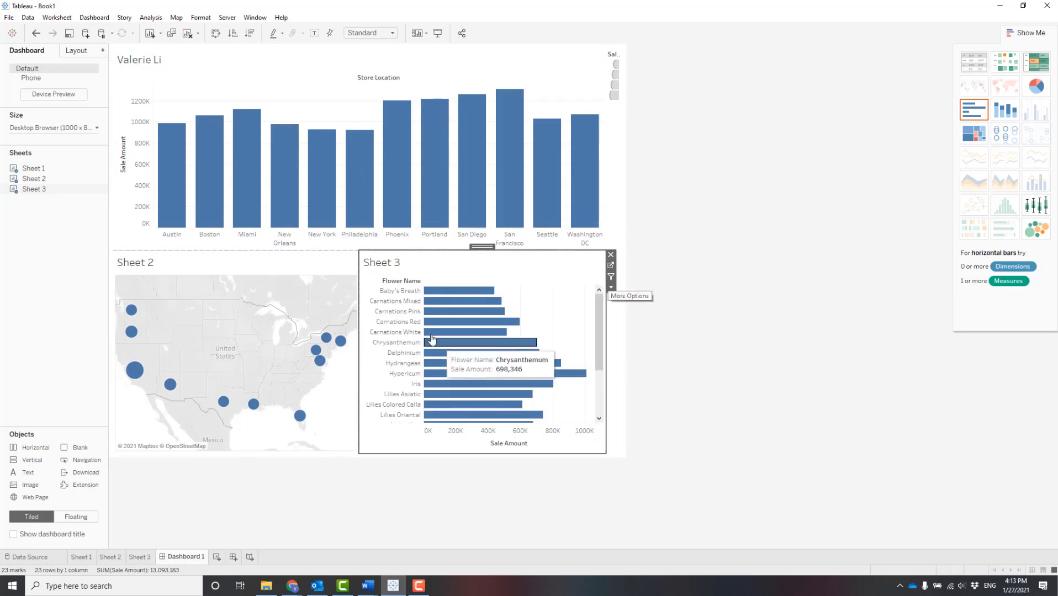
Step: Use the Sheet 2 map as a dashboard filter and filter the store and flower charts by California (CA)
click(334, 263)
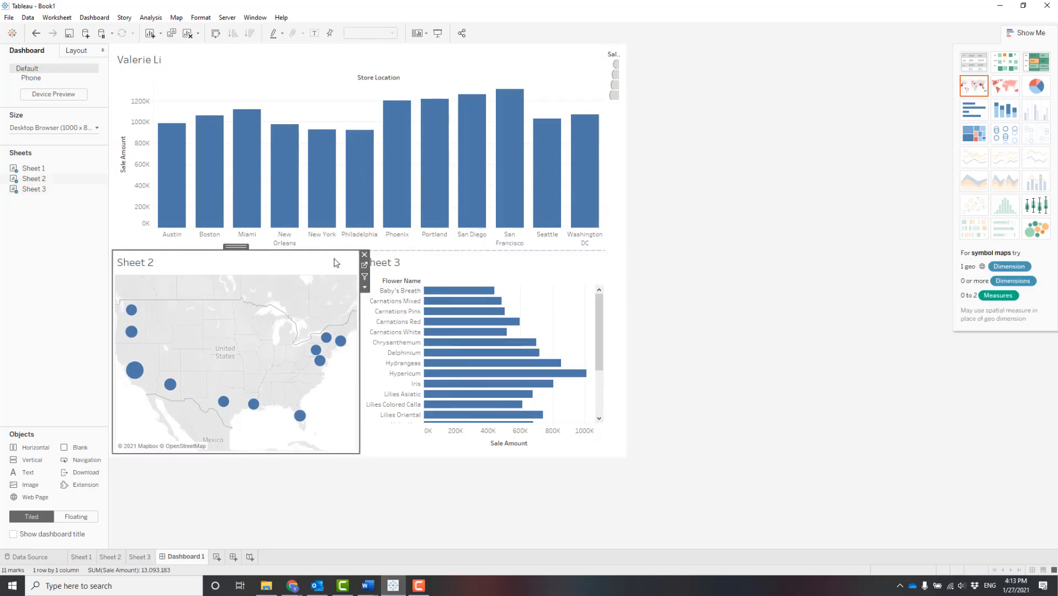
click(365, 277)
mouse_move(135, 371)
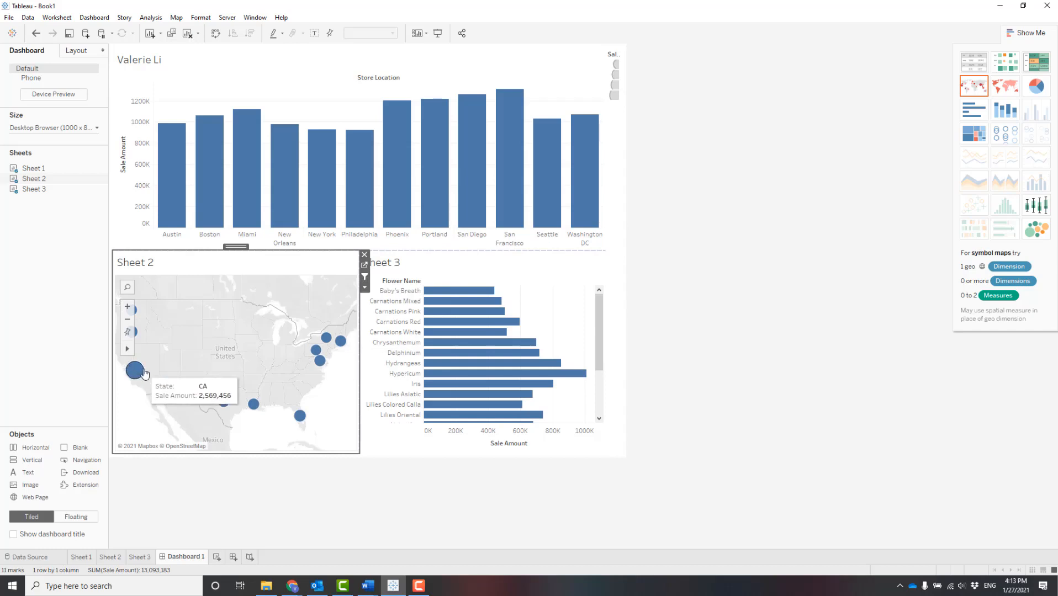
click(135, 371)
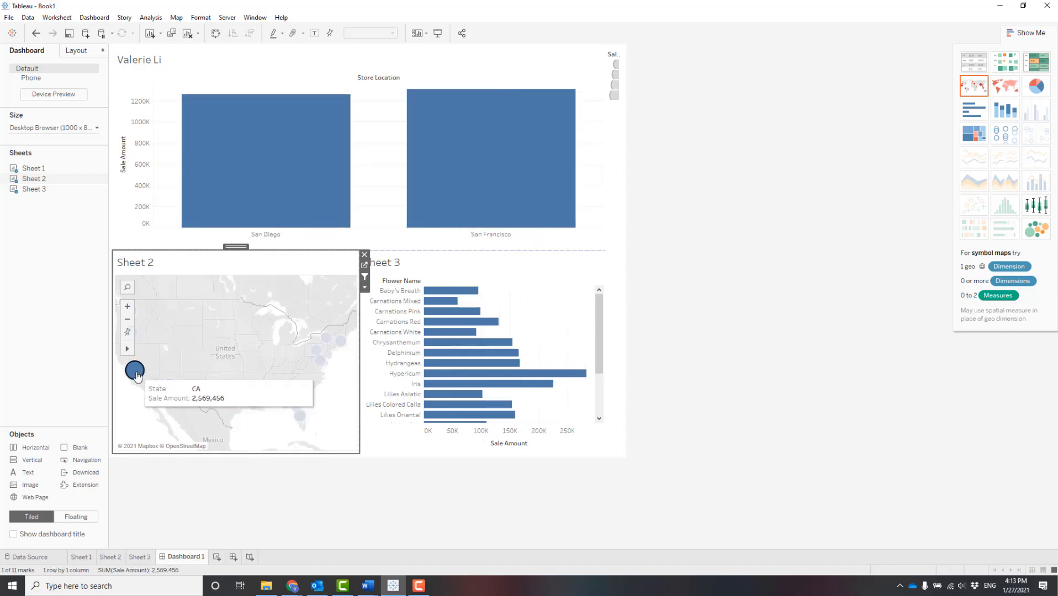
mouse_move(465, 328)
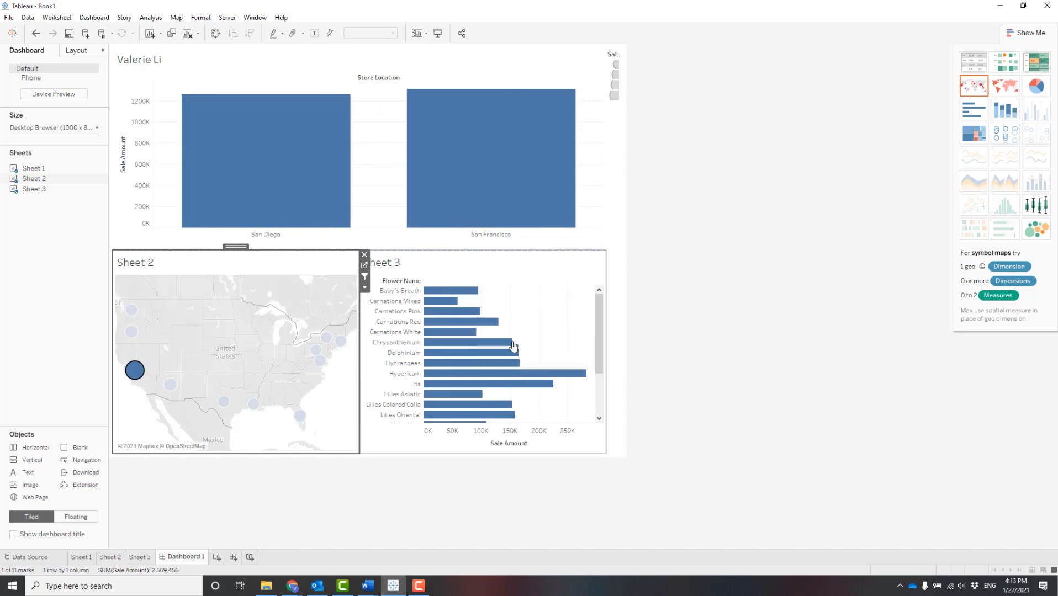
mouse_move(517, 376)
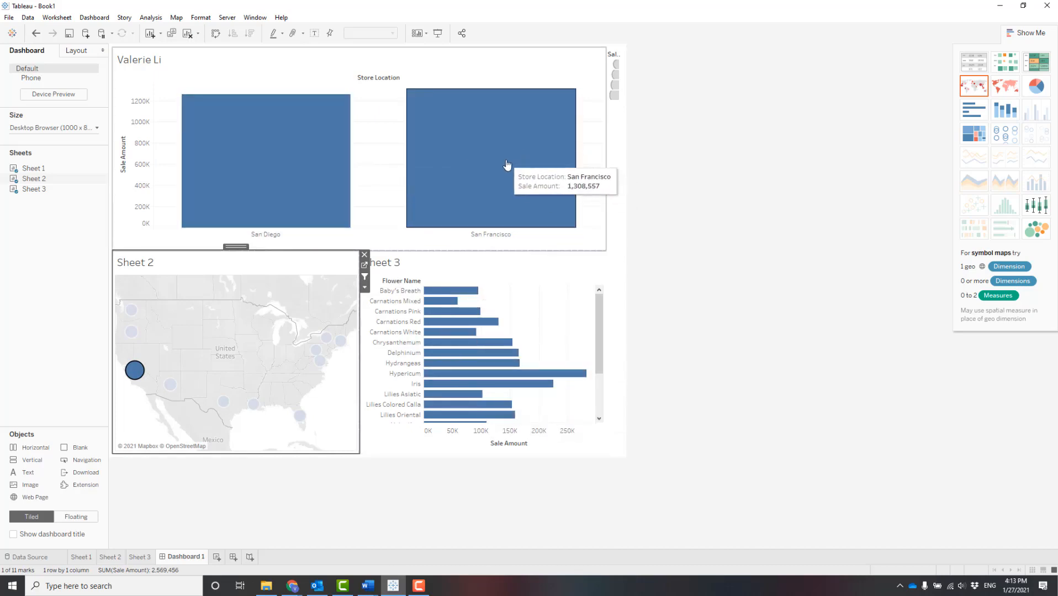
mouse_move(449, 182)
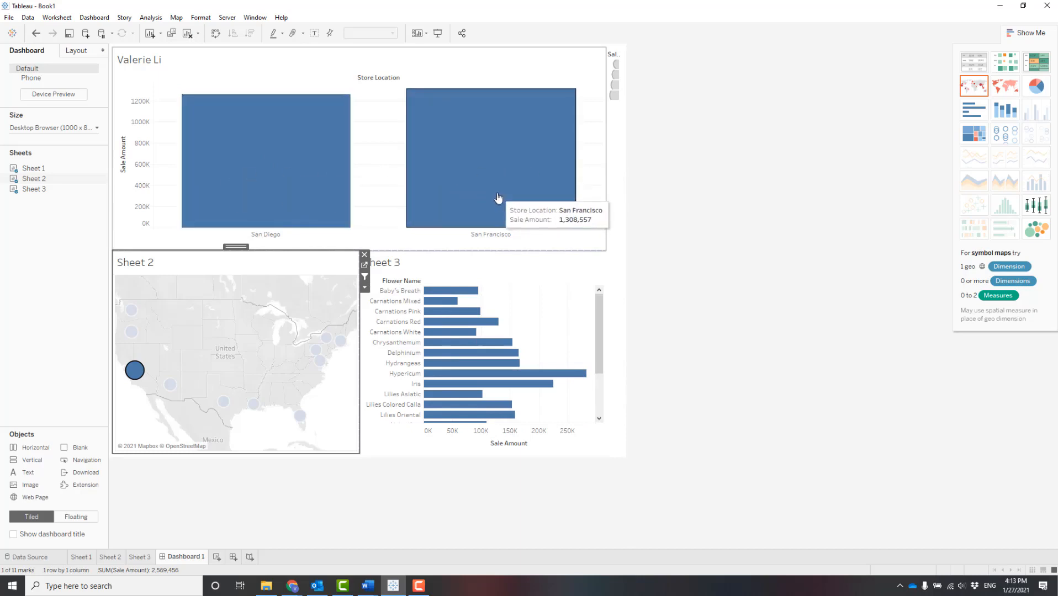
Step: Select Arizona (AZ) on the Sheet 2 map and keep only that state in the map
click(170, 387)
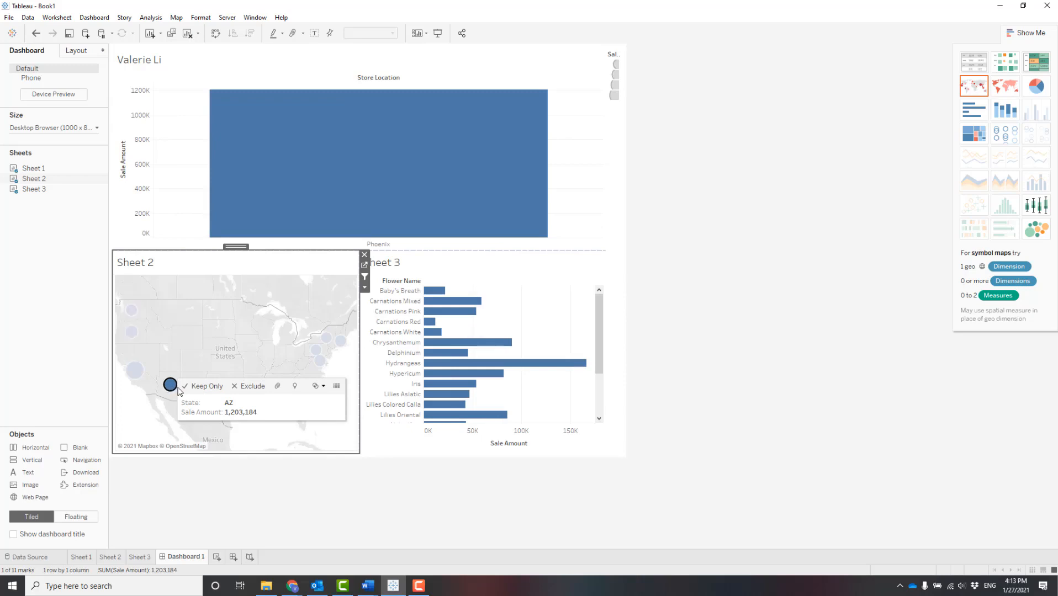
click(204, 387)
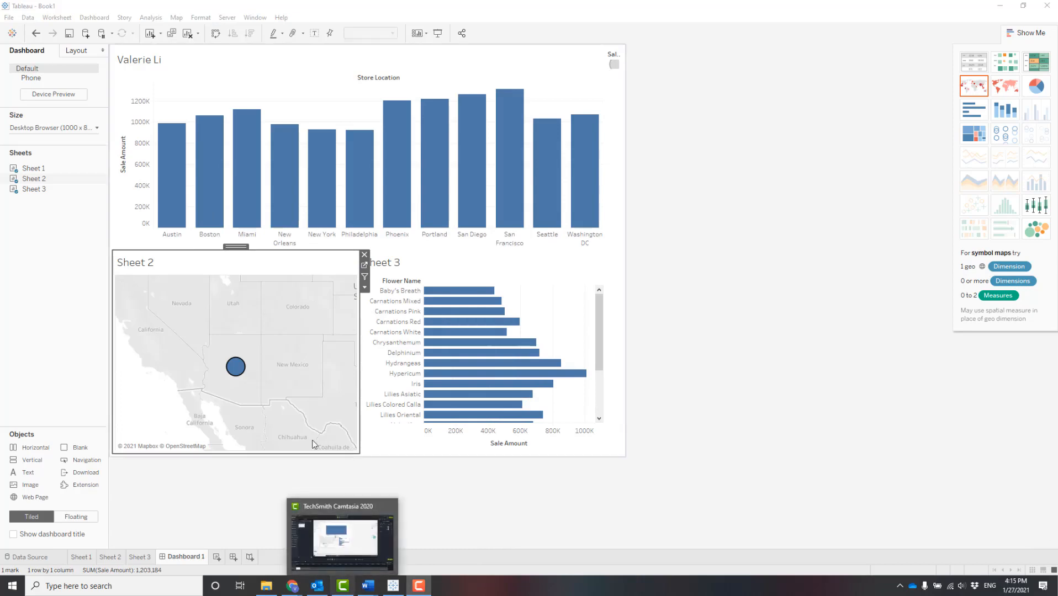
click(585, 301)
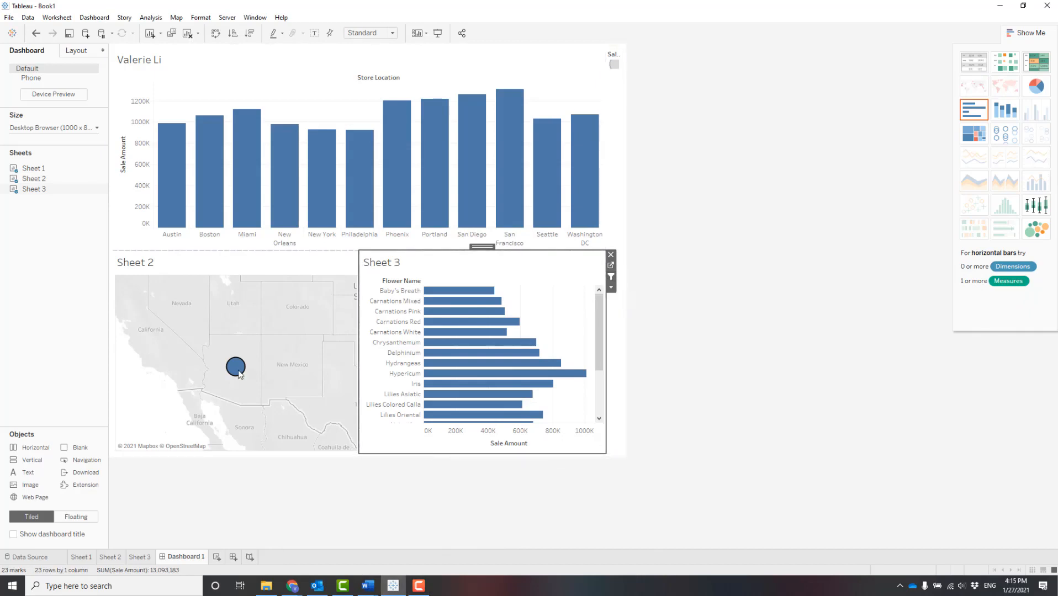
click(165, 345)
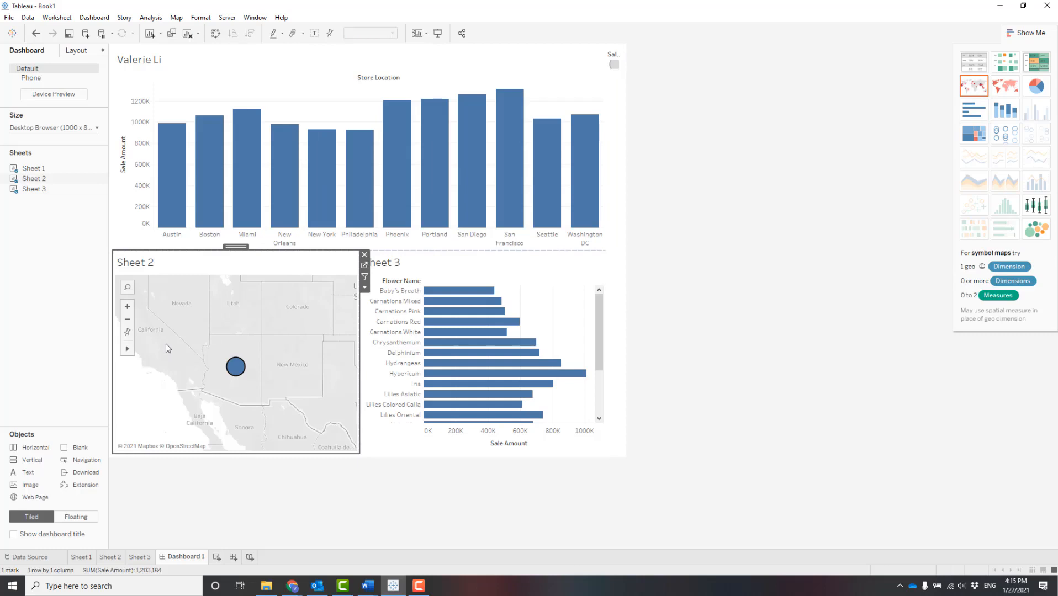